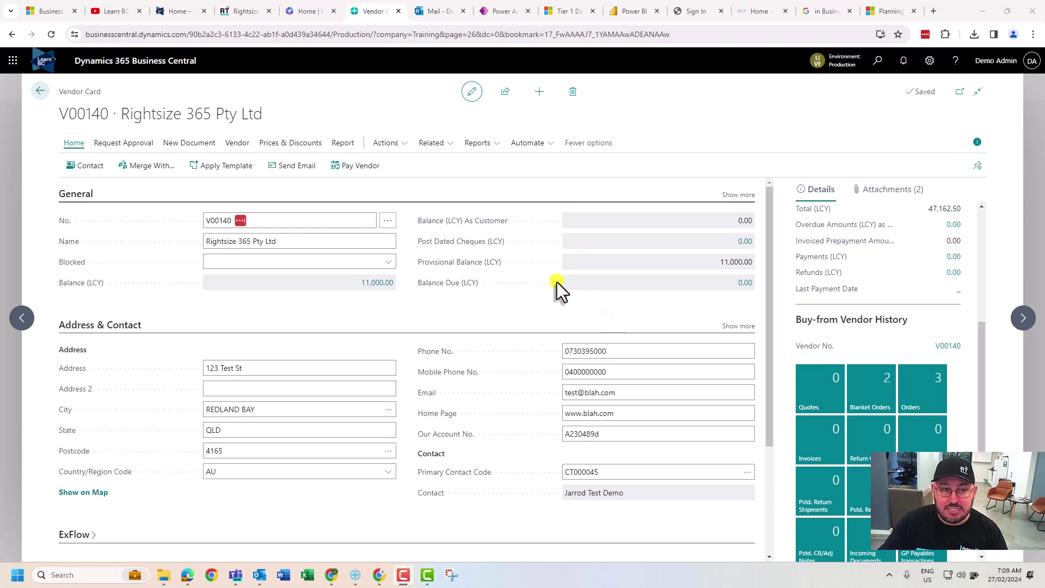
# Step: Browse the vendor card's Actions and Related menus for Rightsize 365 Pty Ltd without choosing anything
pyautogui.click(528, 305)
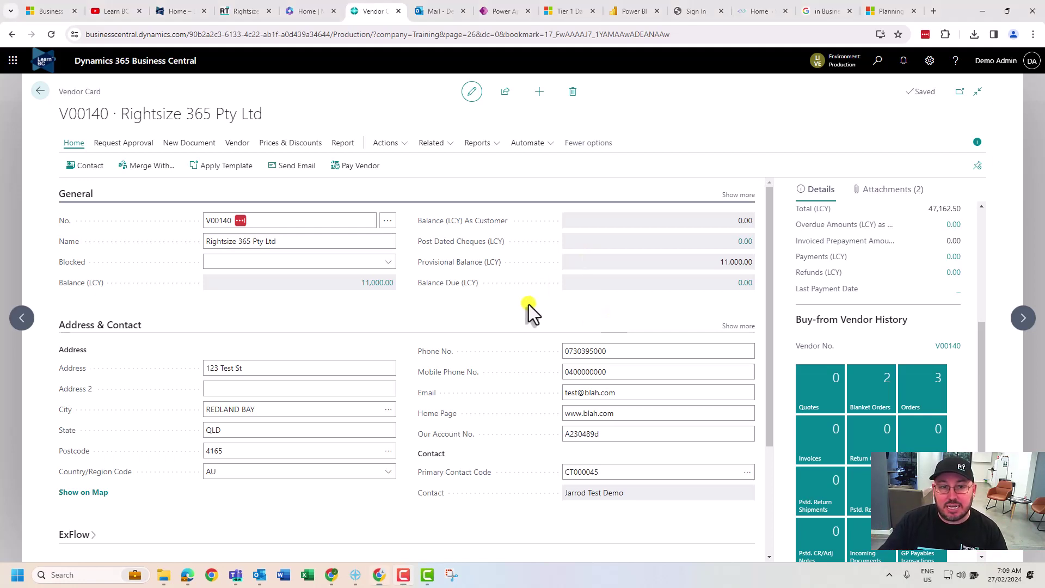
pyautogui.click(387, 145)
pyautogui.moveTo(393, 164)
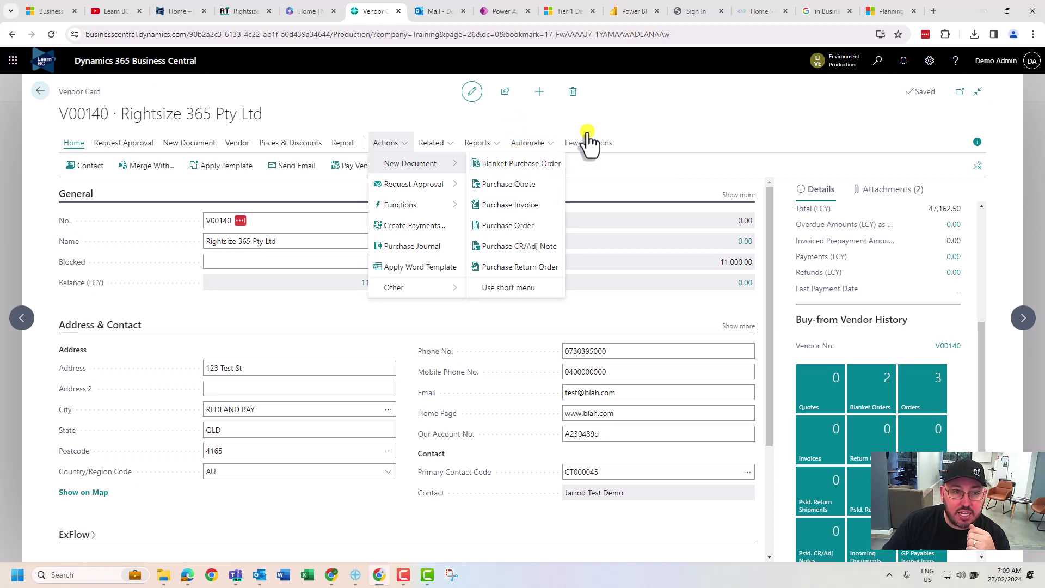
pyautogui.click(521, 133)
pyautogui.click(436, 143)
pyautogui.moveTo(464, 205)
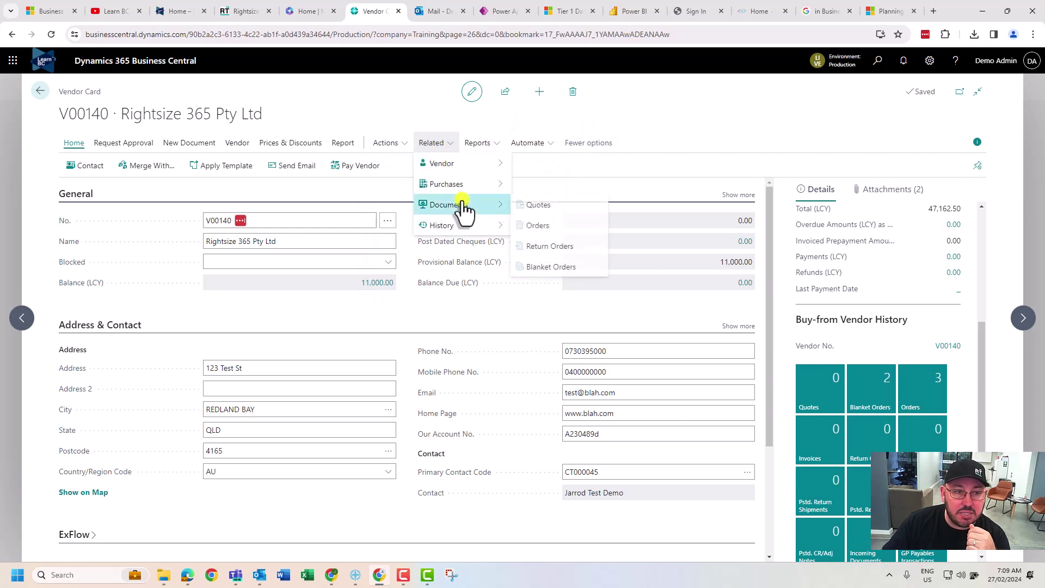
pyautogui.click(586, 319)
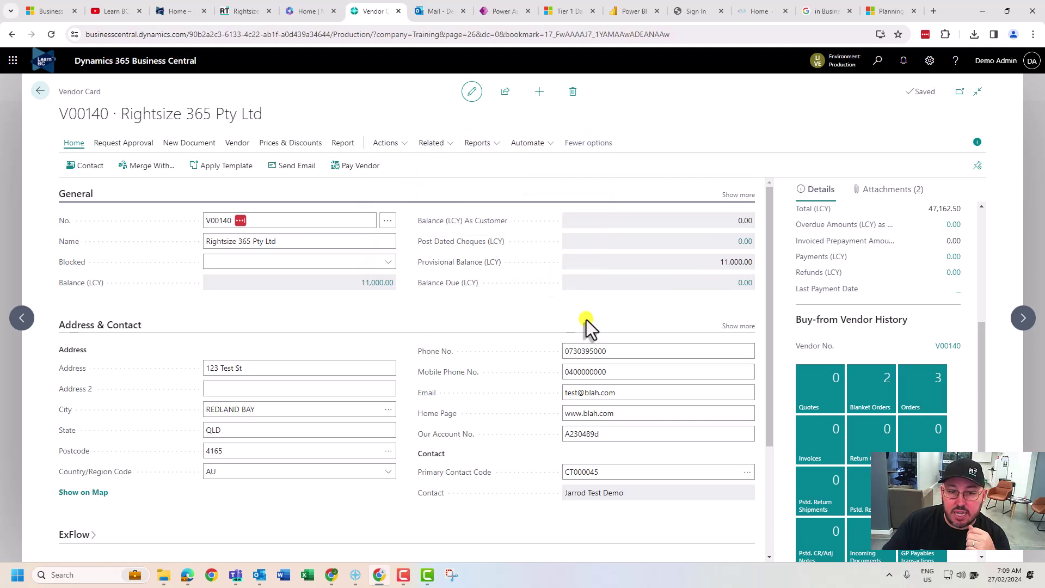
pyautogui.scroll(5, 904, 363)
pyautogui.scroll(-6, 904, 361)
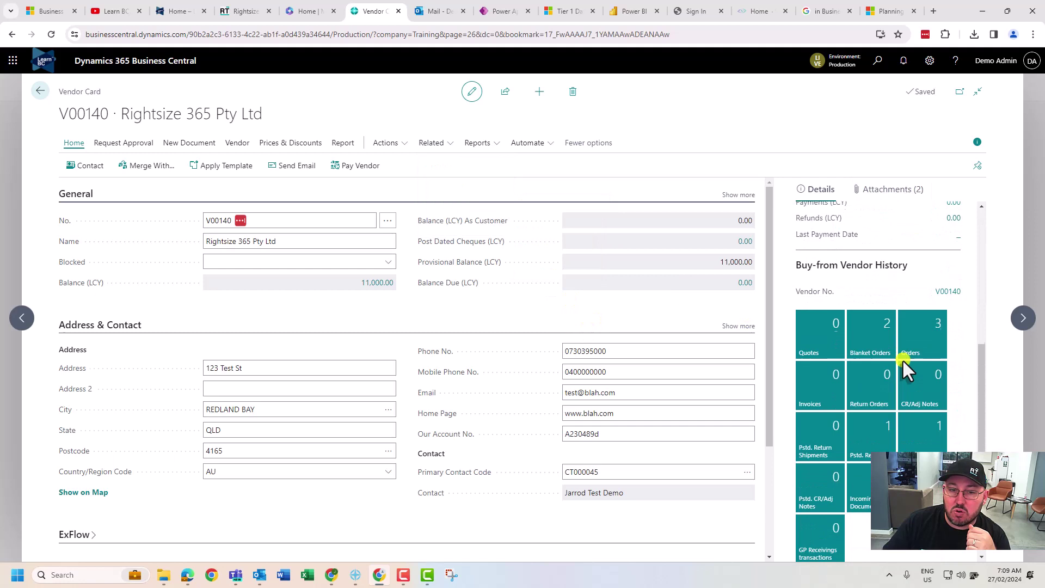
# Step: Open blanket order 1002 from the vendor's Blanket Orders list and collapse its General section
pyautogui.click(868, 351)
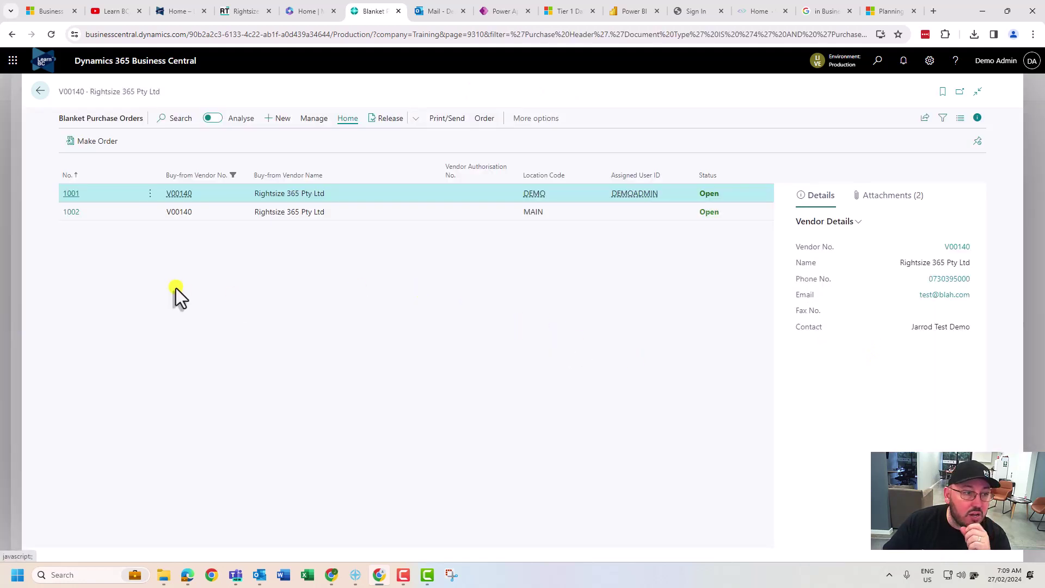
pyautogui.click(71, 213)
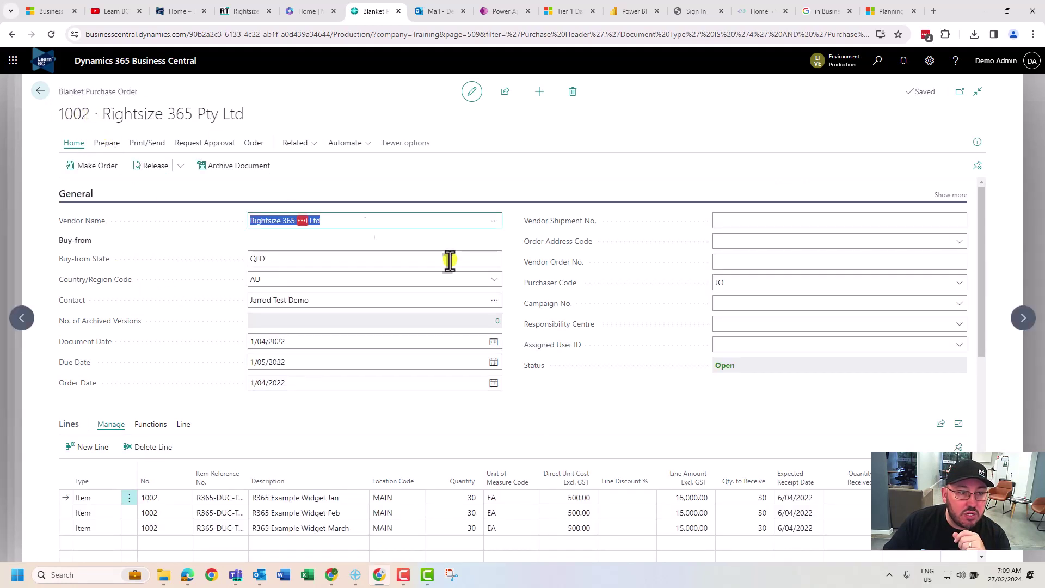
pyautogui.click(609, 404)
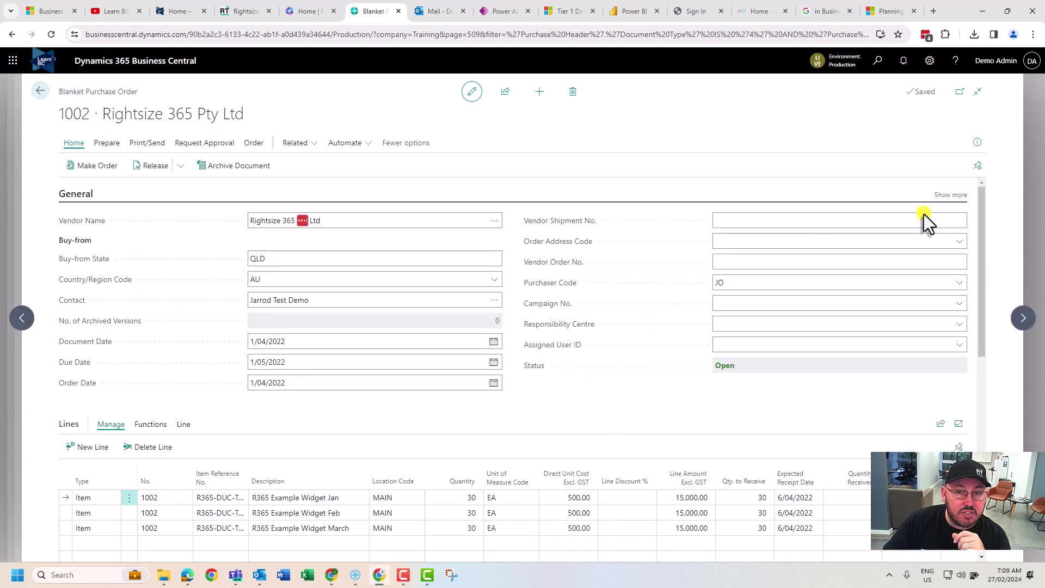
pyautogui.click(78, 195)
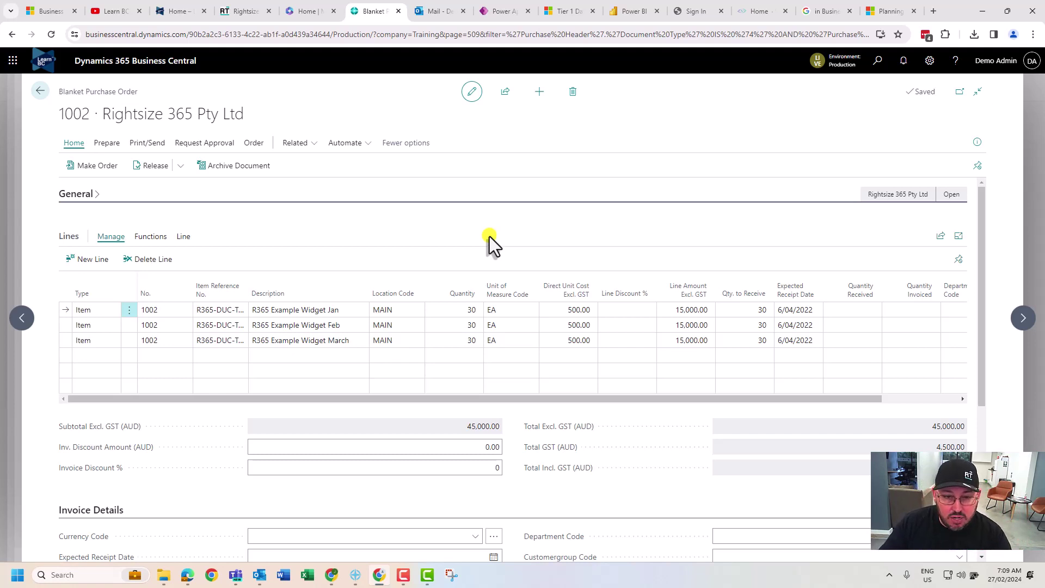
# Step: Enter expected receipt dates 15.1.24, 15.2.24 and 15.3.24 on the three Widget lines
pyautogui.click(778, 309)
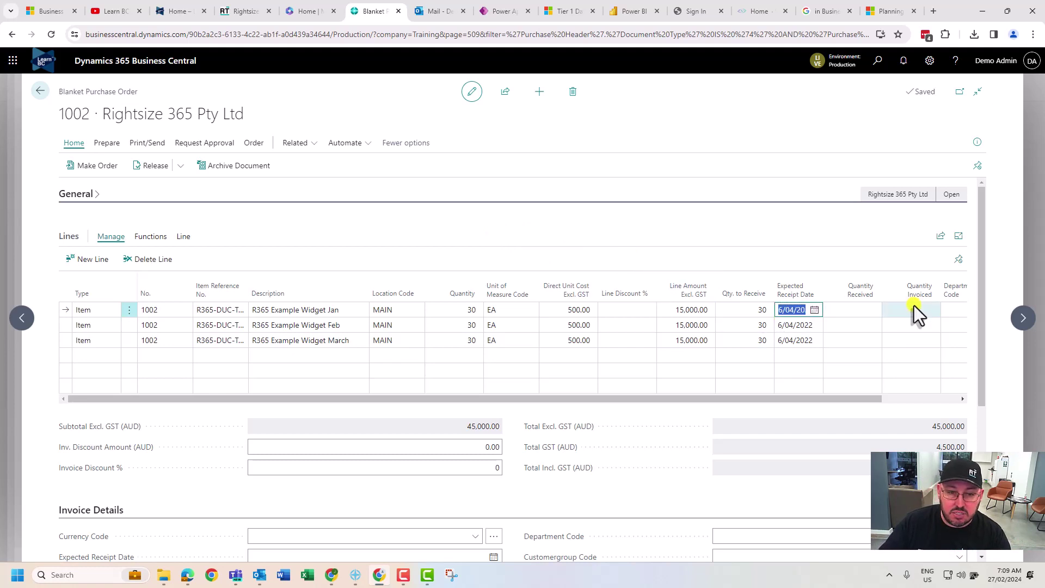
pyautogui.write('15.')
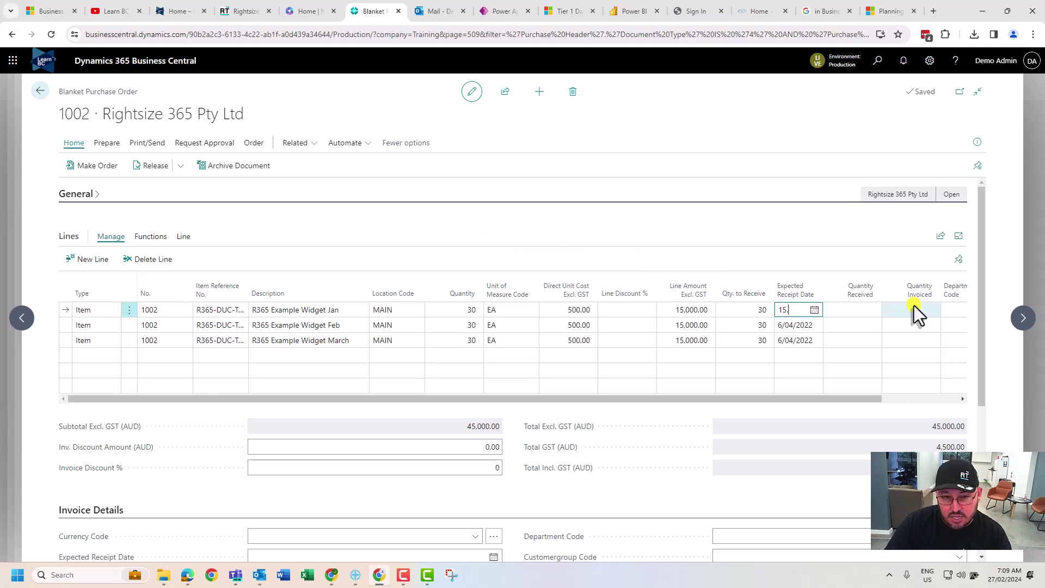
pyautogui.write('1.24')
pyautogui.press('Down')
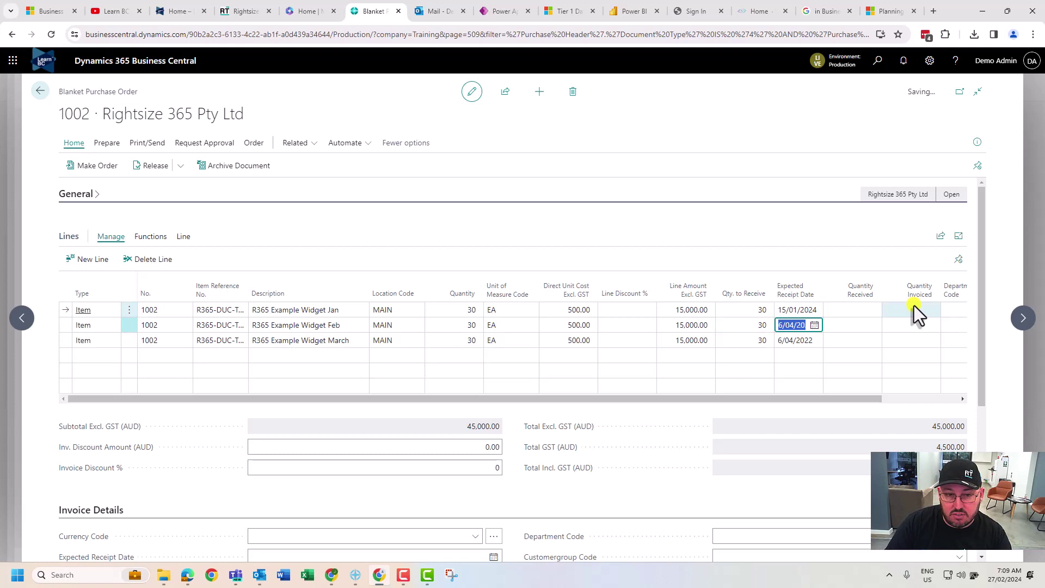
pyautogui.write('15.2.24')
pyautogui.press('Down')
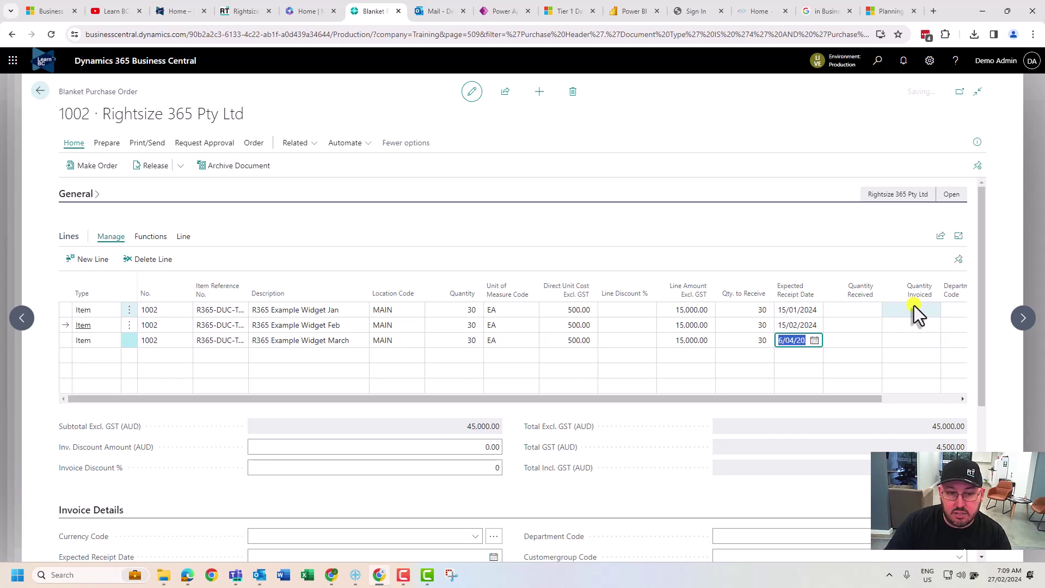
pyautogui.write('15.3.24')
pyautogui.press('Up')
pyautogui.press('Up')
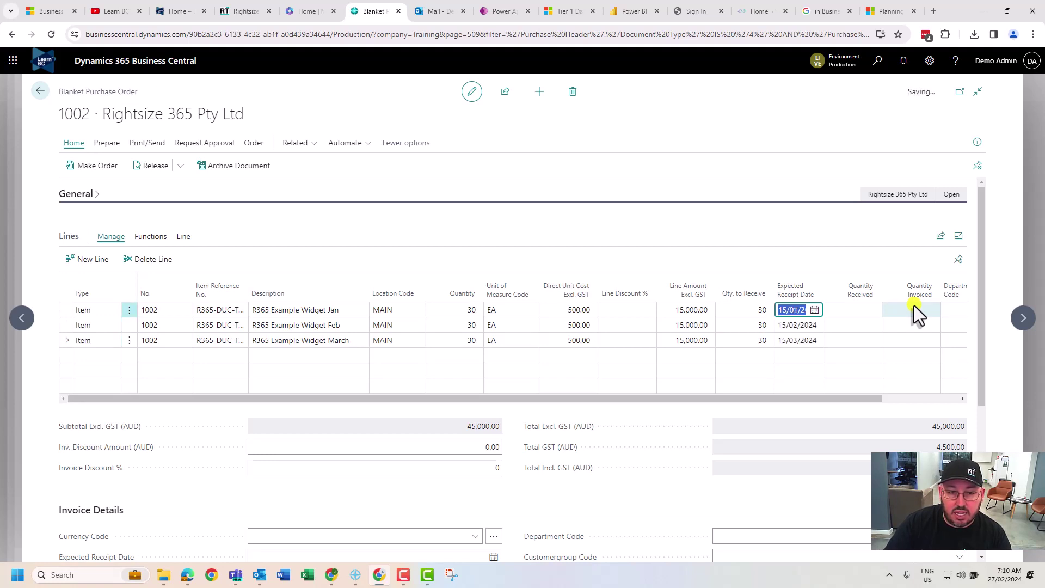
pyautogui.click(700, 231)
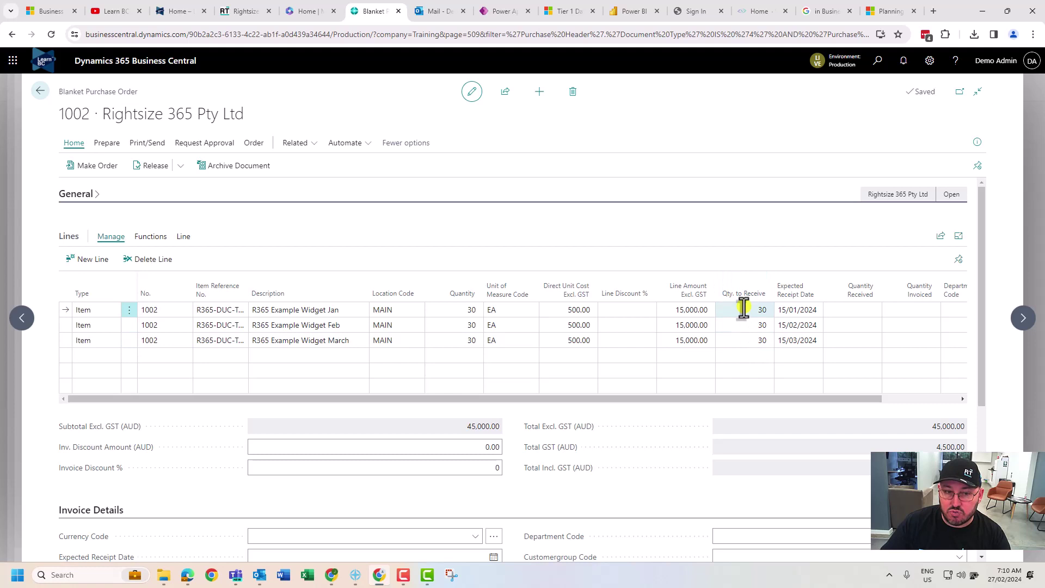
# Step: Review the Unposted Lines and Posted Lines linked to the blanket order lines
pyautogui.click(184, 237)
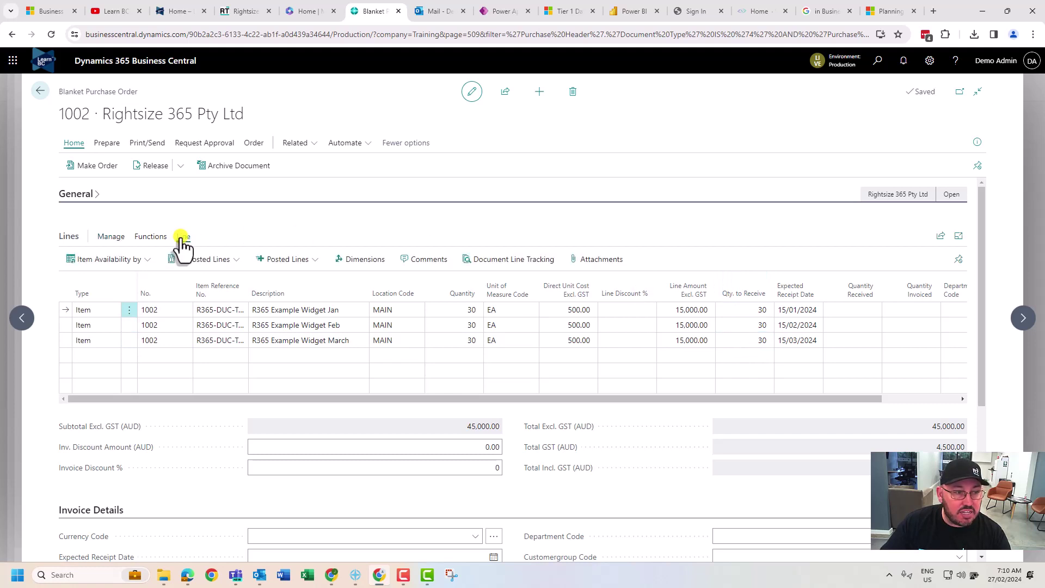
pyautogui.click(216, 259)
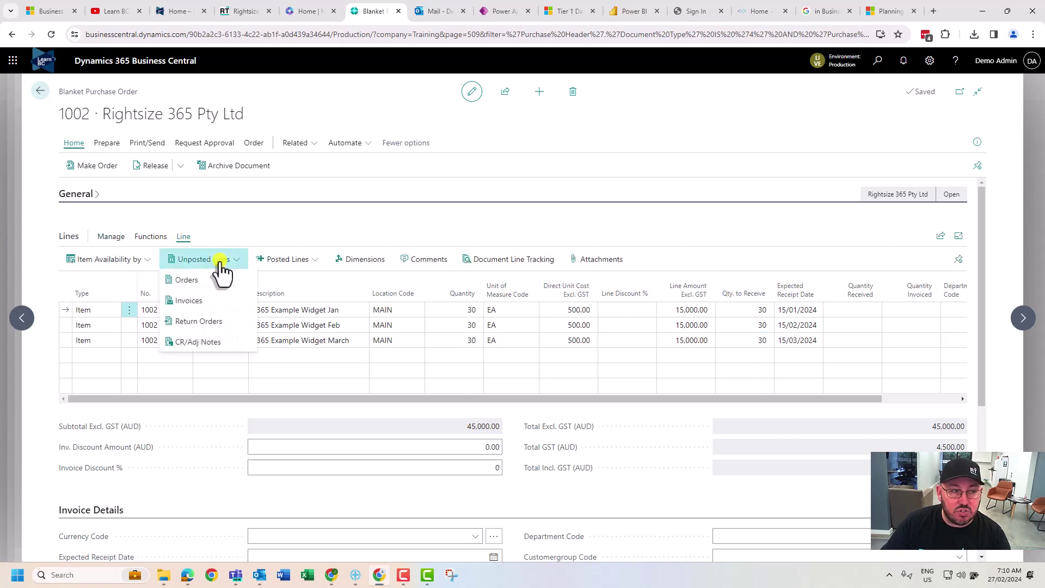
pyautogui.click(287, 260)
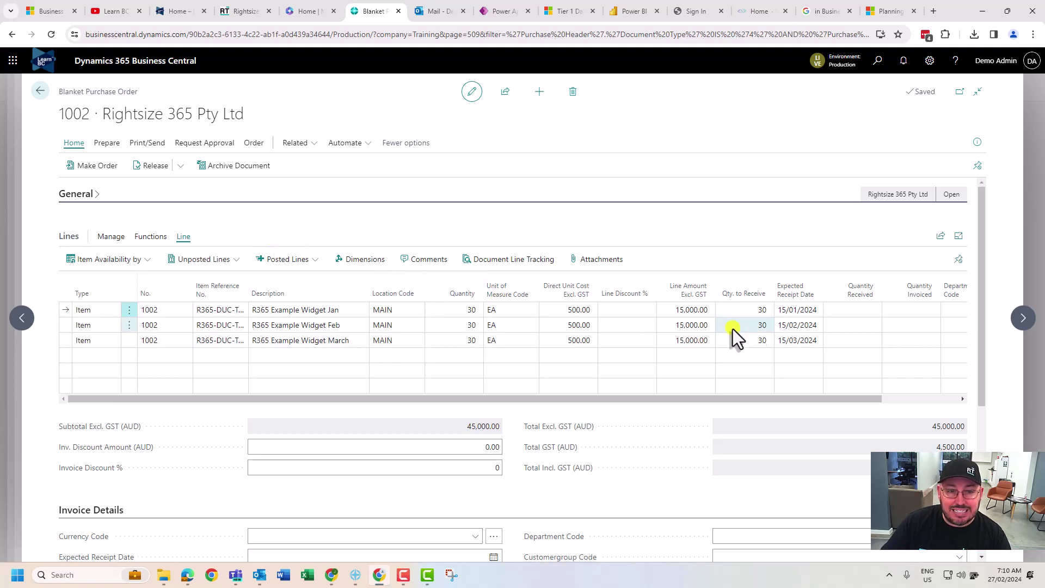
# Step: Set Qty. to Receive to 0 on the February and March lines
pyautogui.click(753, 325)
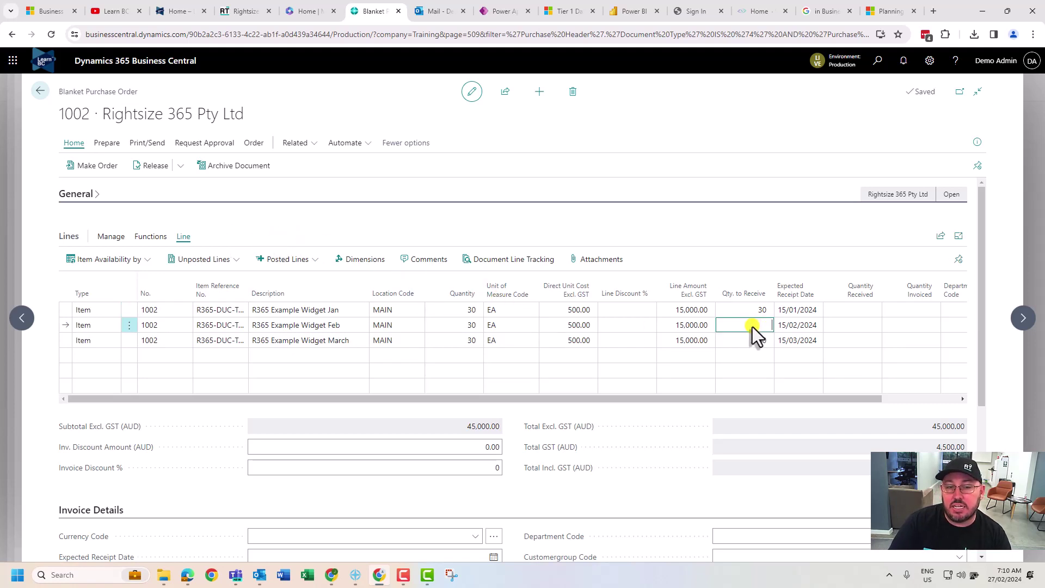
pyautogui.write('0')
pyautogui.press('Return')
pyautogui.press('Up')
pyautogui.press('Up')
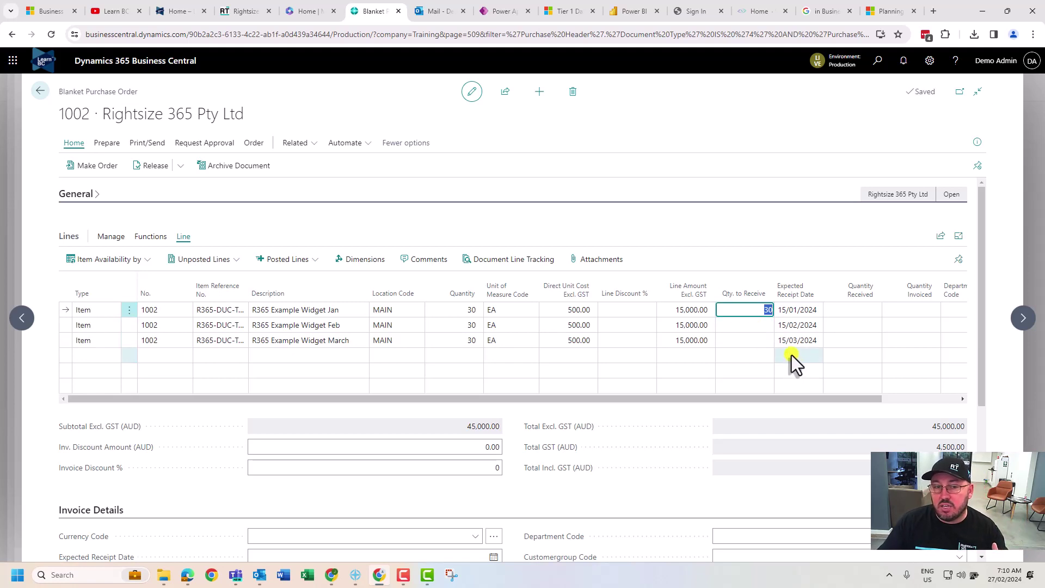
# Step: Make order 106017 from blanket order 1002, then open it from the January line's unposted order lines
pyautogui.click(98, 166)
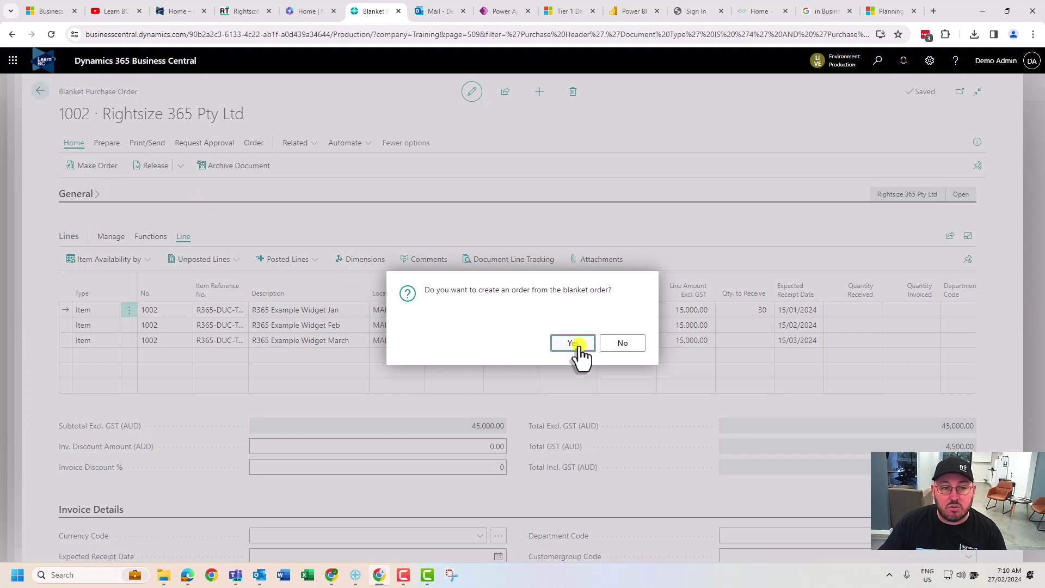
pyautogui.click(576, 343)
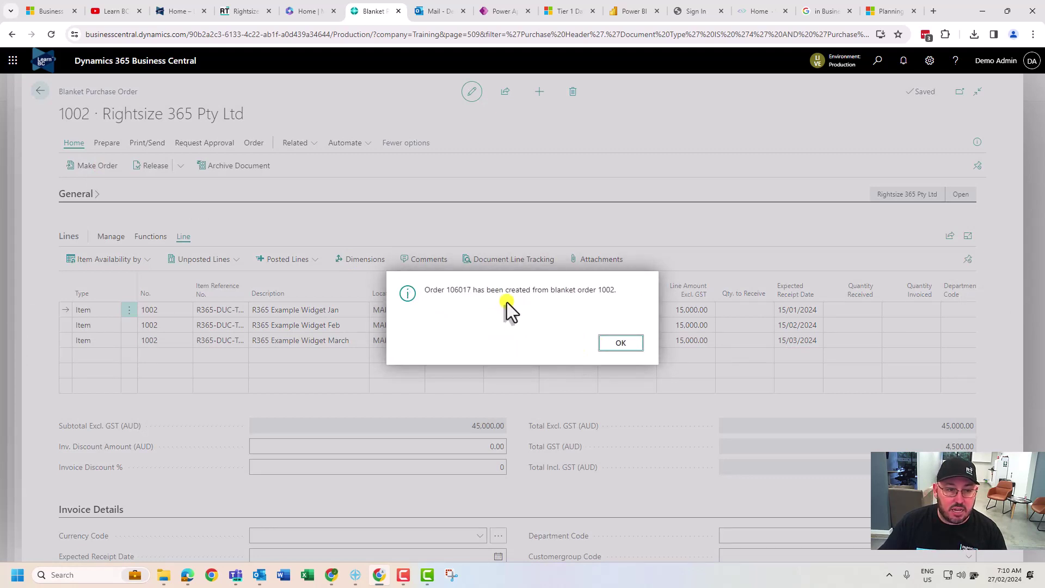
pyautogui.click(631, 347)
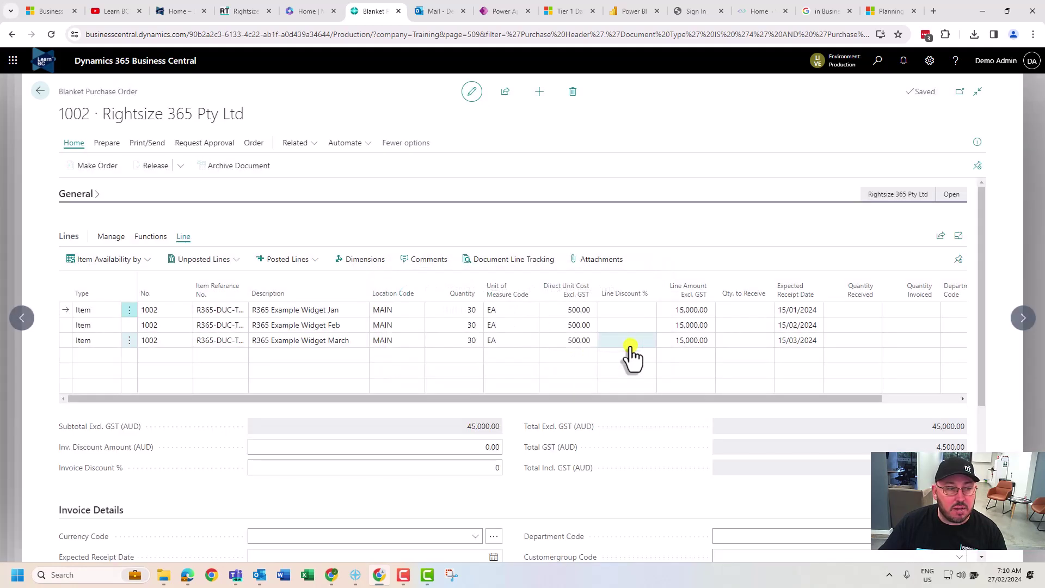
pyautogui.click(204, 259)
pyautogui.click(197, 282)
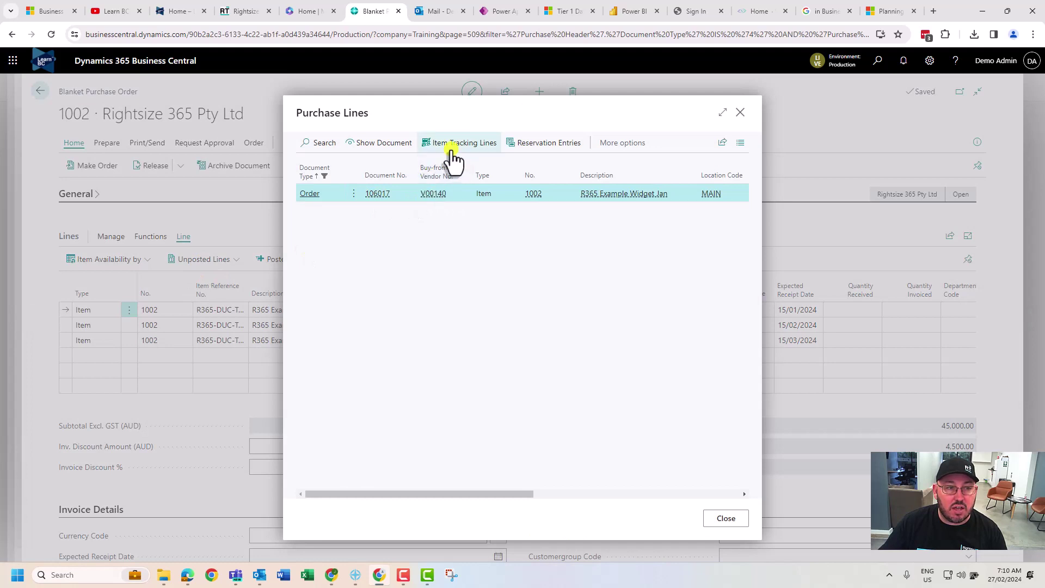
pyautogui.click(386, 152)
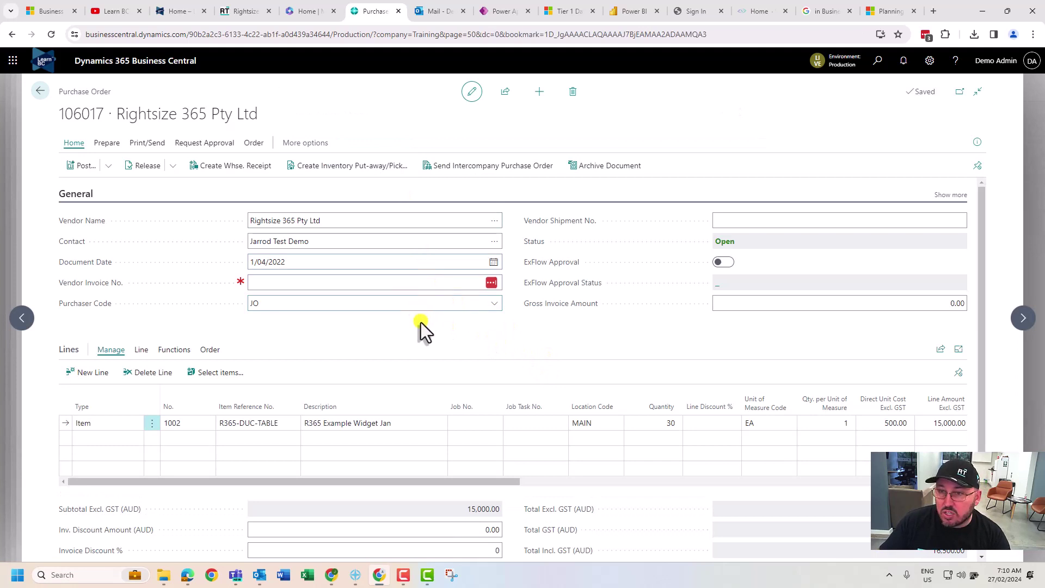
# Step: Enter vendor invoice number EXAMPLEINV on order 106017 and bring up the Post dialog
pyautogui.scroll(-1, 420, 323)
pyautogui.scroll(1, 421, 322)
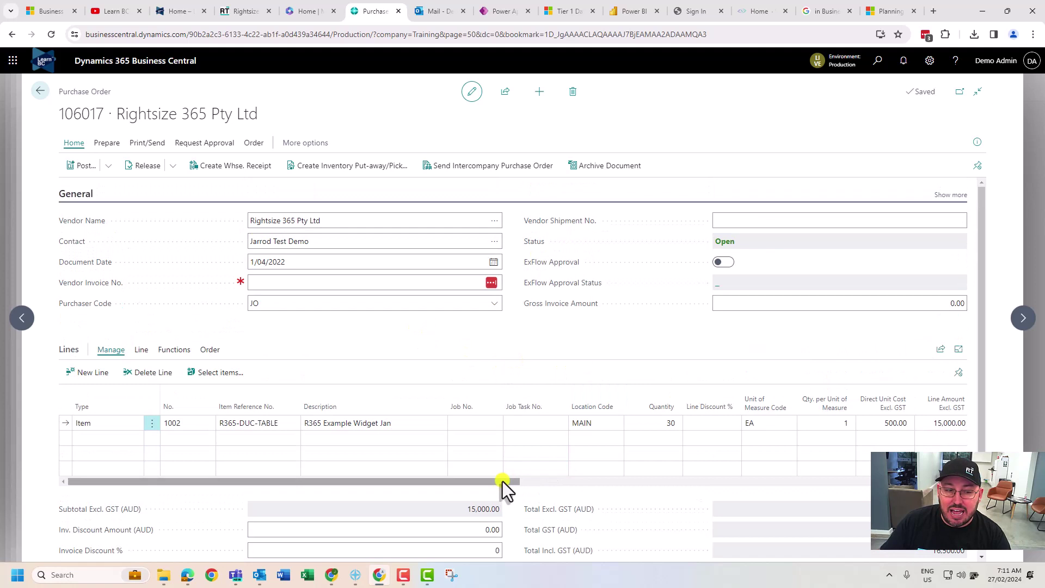
pyautogui.moveTo(505, 482); pyautogui.dragTo(413, 479)
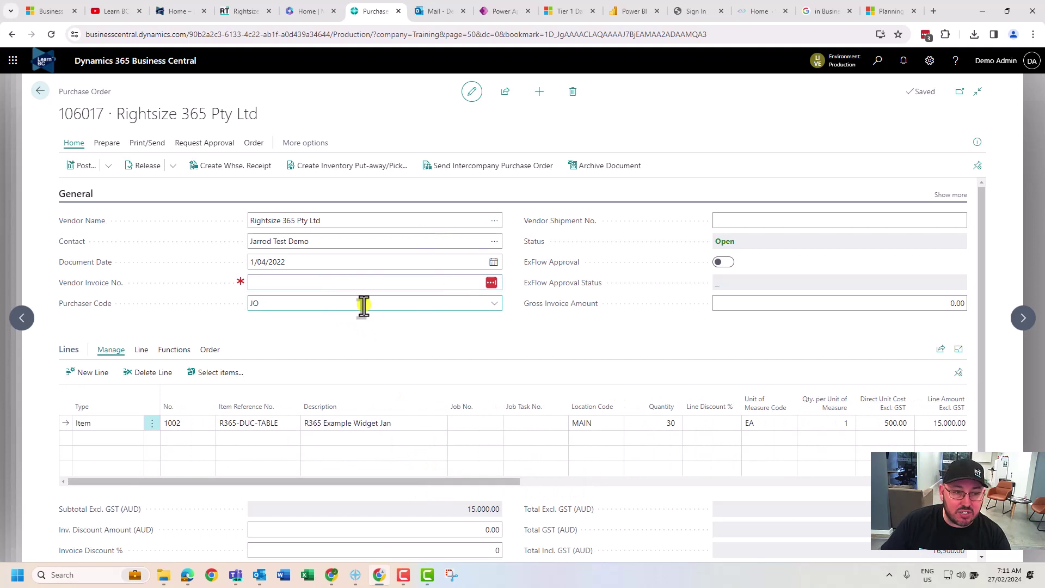
pyautogui.click(384, 282)
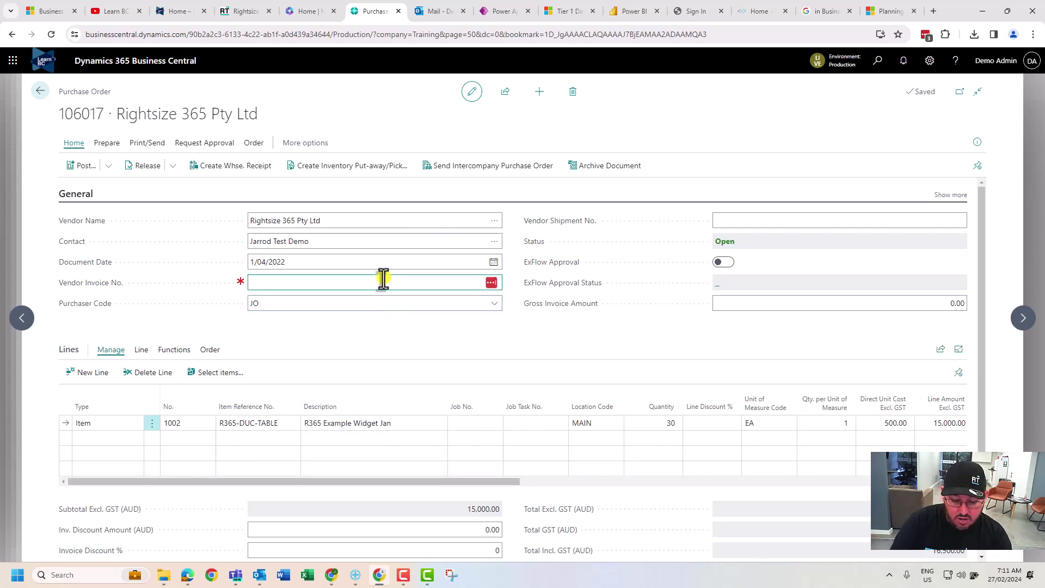
pyautogui.write('EXAMPLEINV')
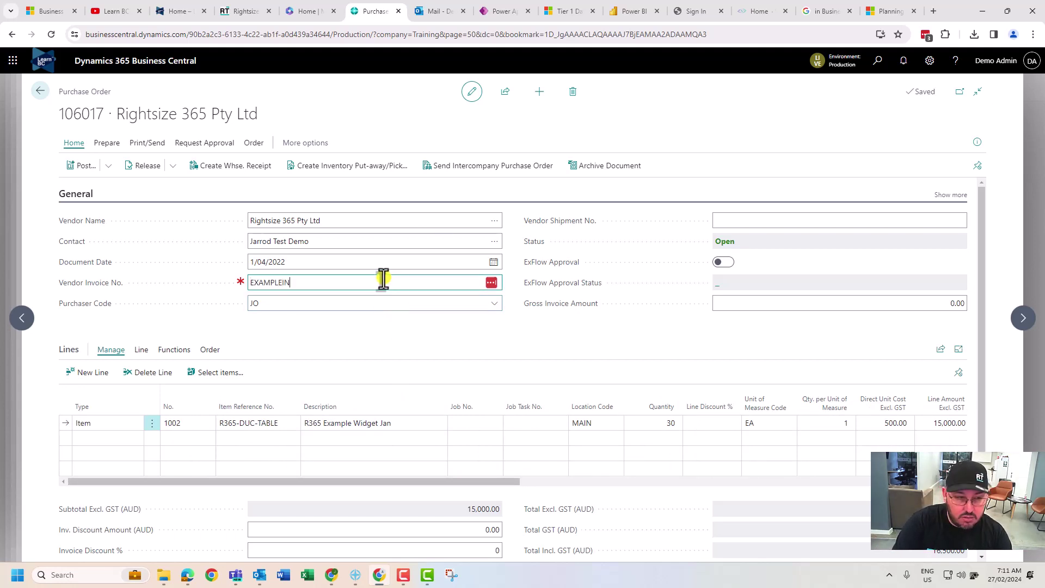
pyautogui.click(371, 331)
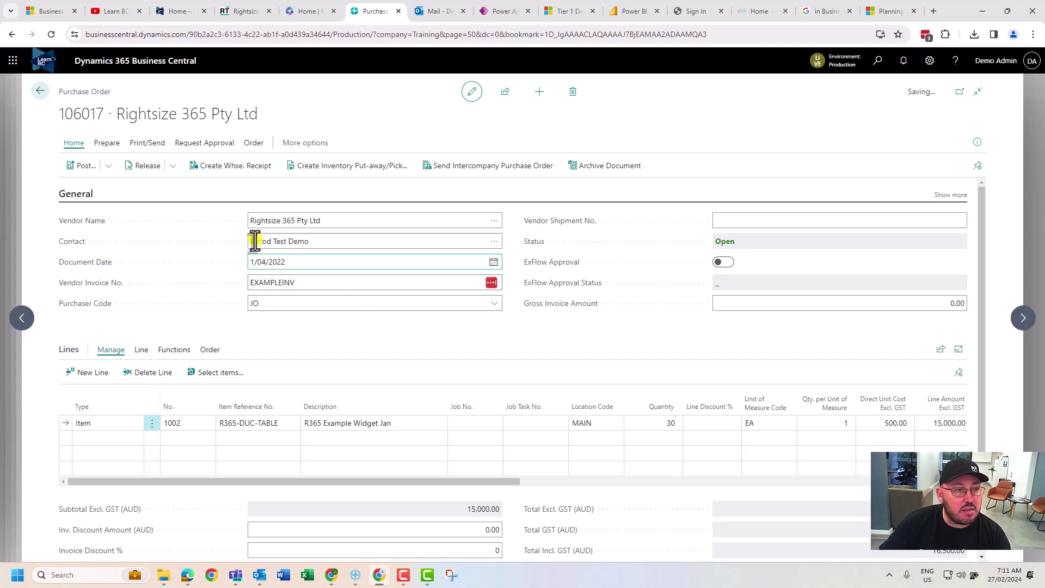
pyautogui.click(85, 170)
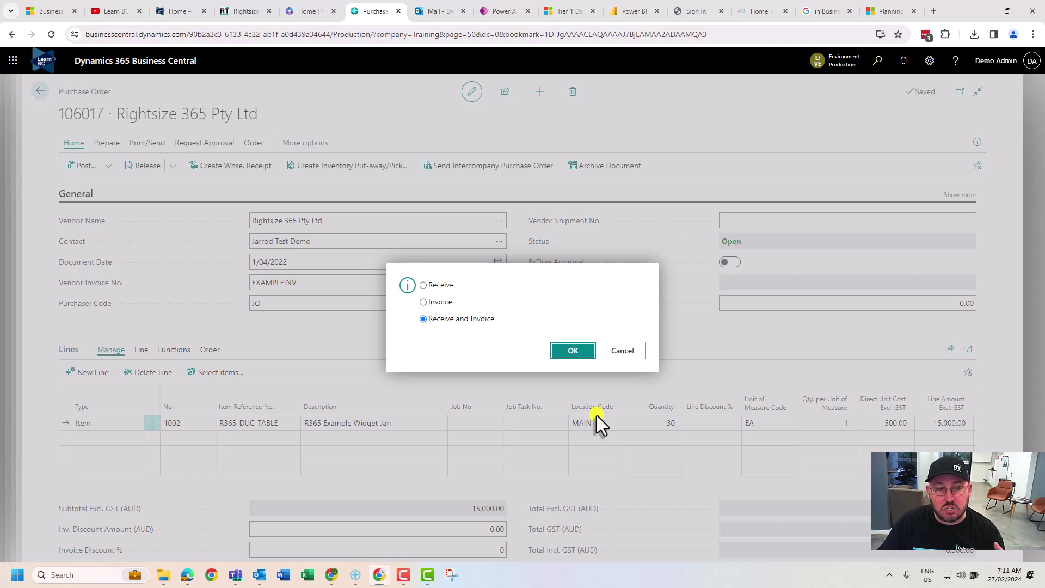
# Step: Post order 106017 as Receive and Invoice, skip viewing the posted invoice, and close Purchase Lines
pyautogui.click(573, 353)
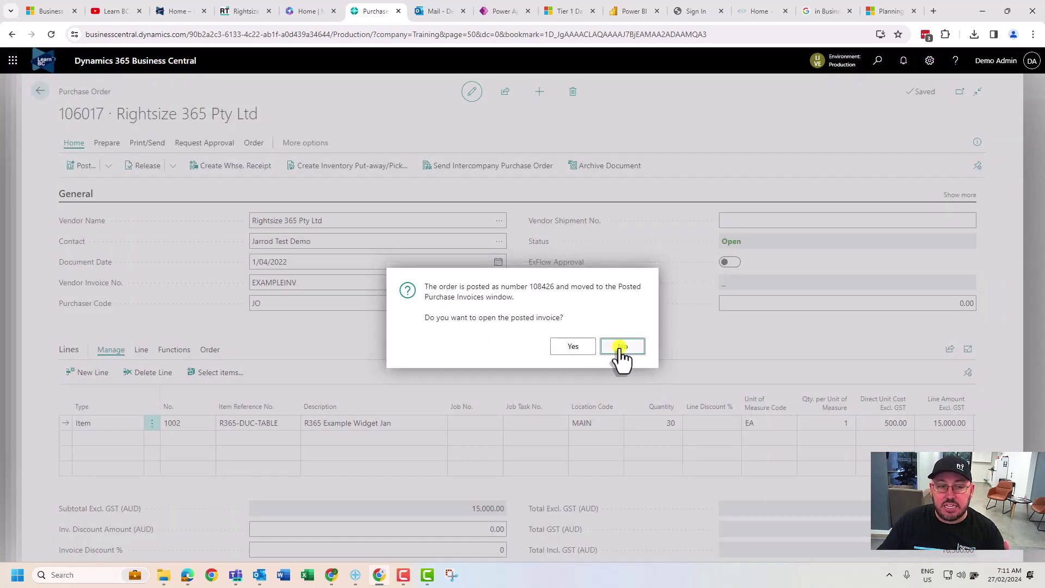
pyautogui.click(622, 352)
pyautogui.click(725, 518)
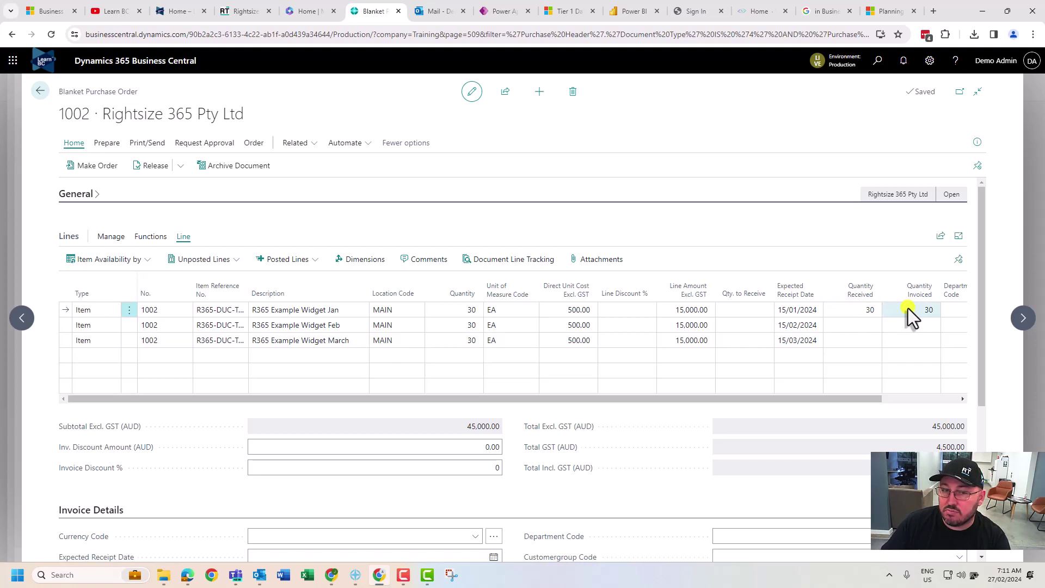
pyautogui.hscroll(2, 917, 405)
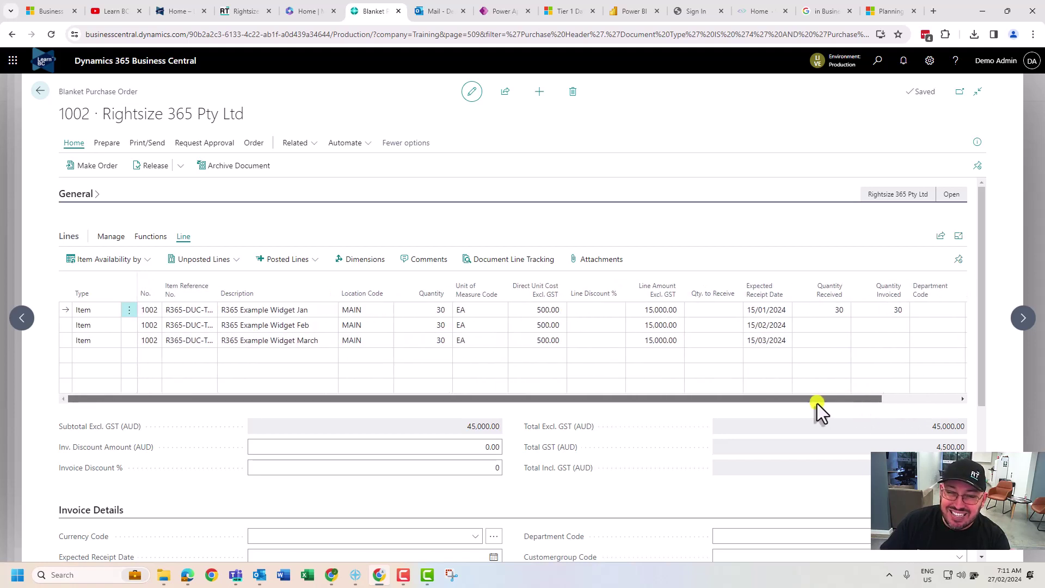
pyautogui.hscroll(-2, 818, 403)
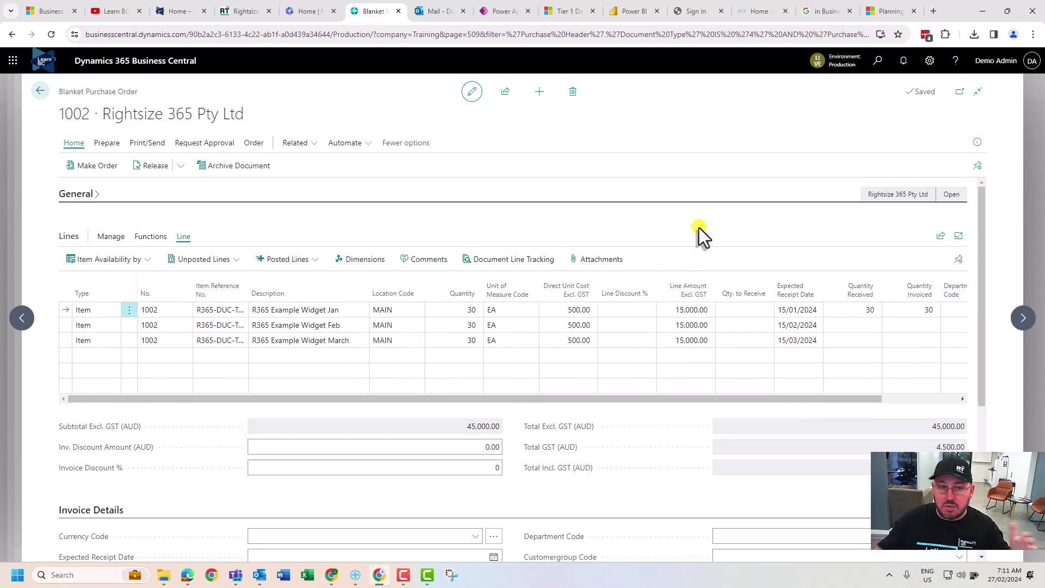
# Step: Change the February and March line quantities to 5,000 each
pyautogui.click(465, 327)
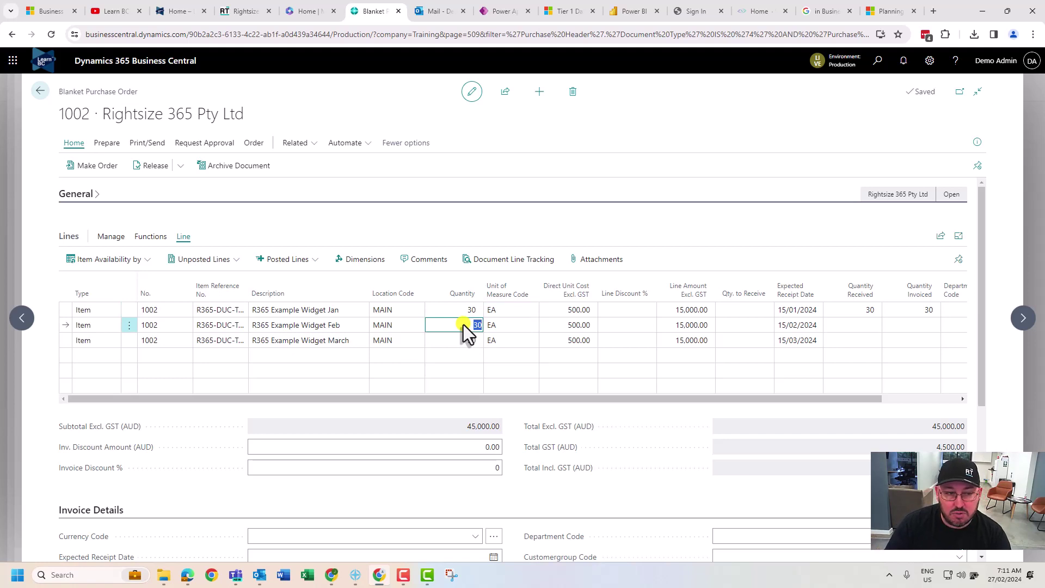
pyautogui.write('5000')
pyautogui.press('Return')
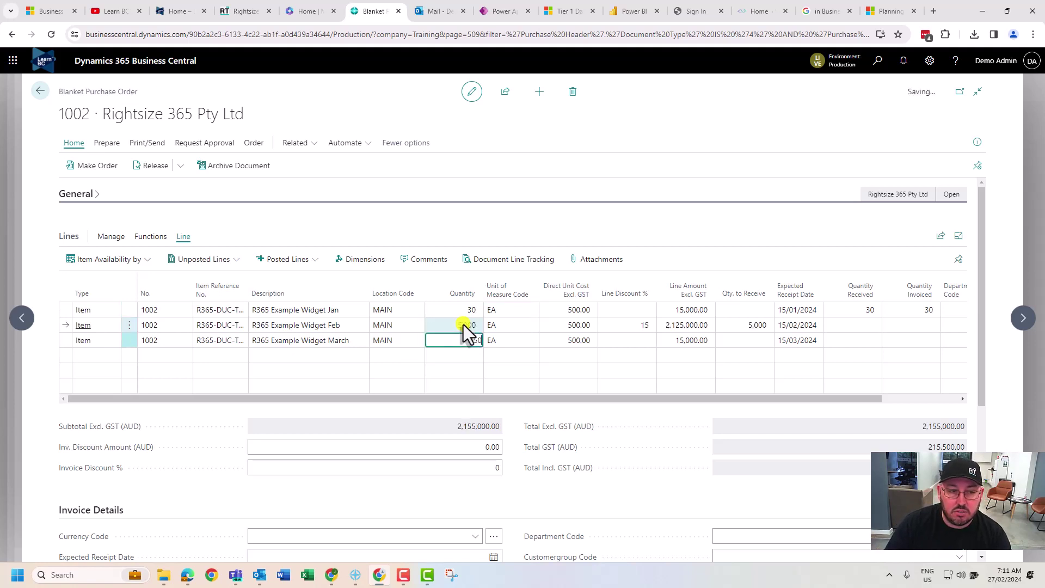
pyautogui.write('5000')
pyautogui.press('Return')
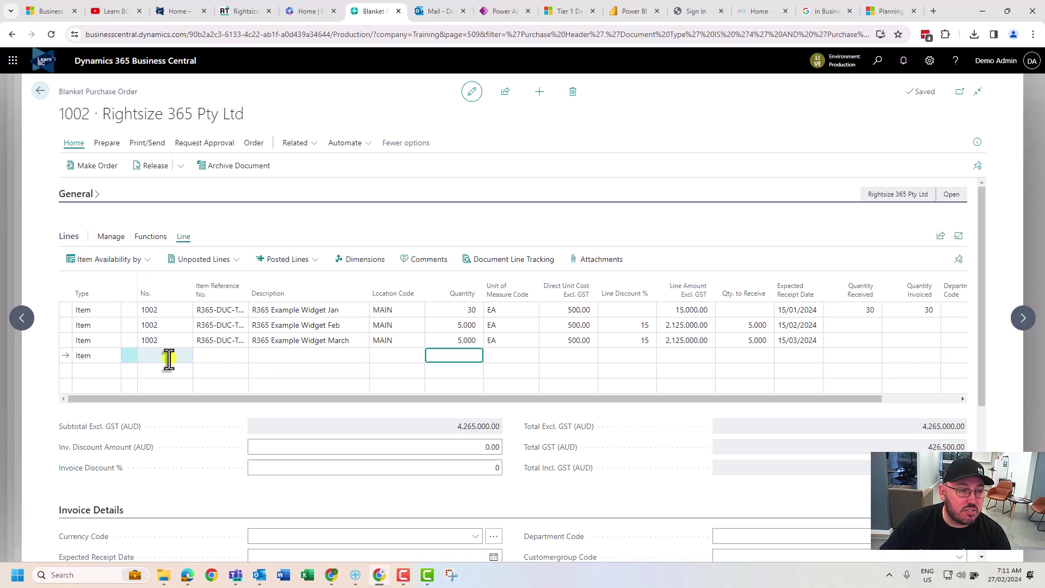
# Step: Add lines for 6,000 of item 1000 and 4,000 of item 1896-S ATHENS Desk
pyautogui.click(169, 356)
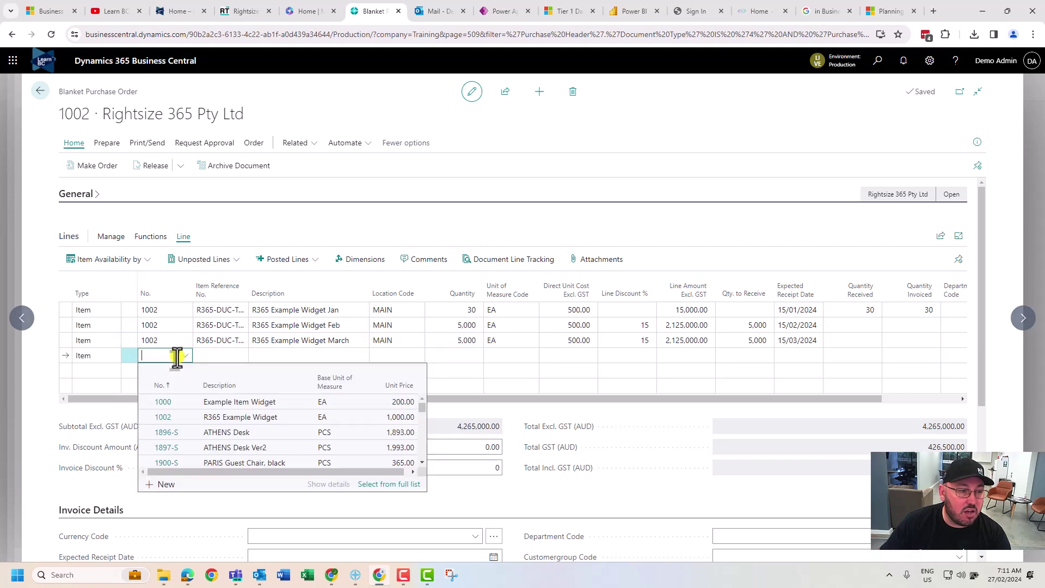
pyautogui.click(216, 403)
pyautogui.click(458, 356)
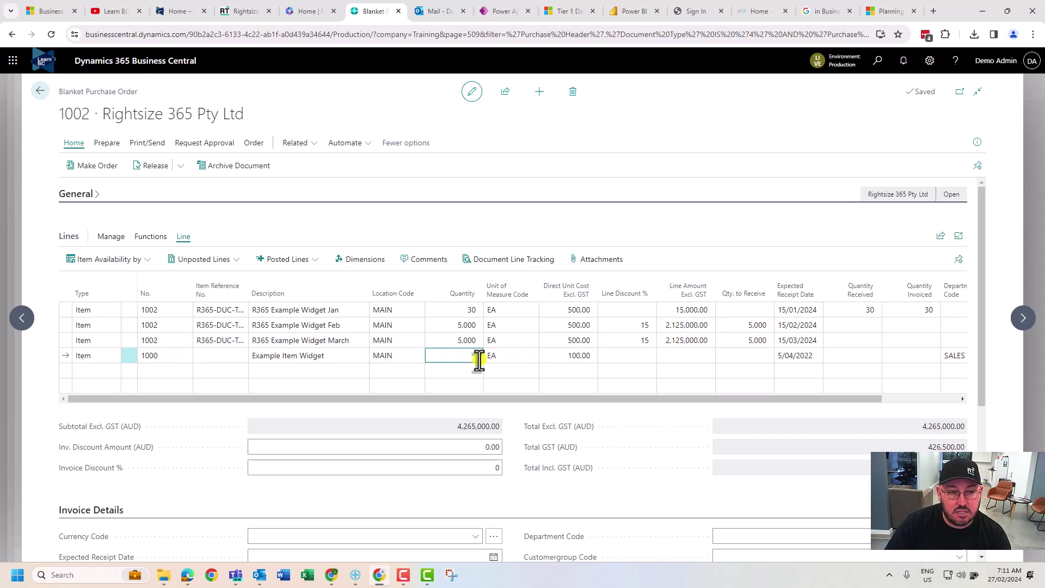
pyautogui.write('6,000')
pyautogui.press('Down')
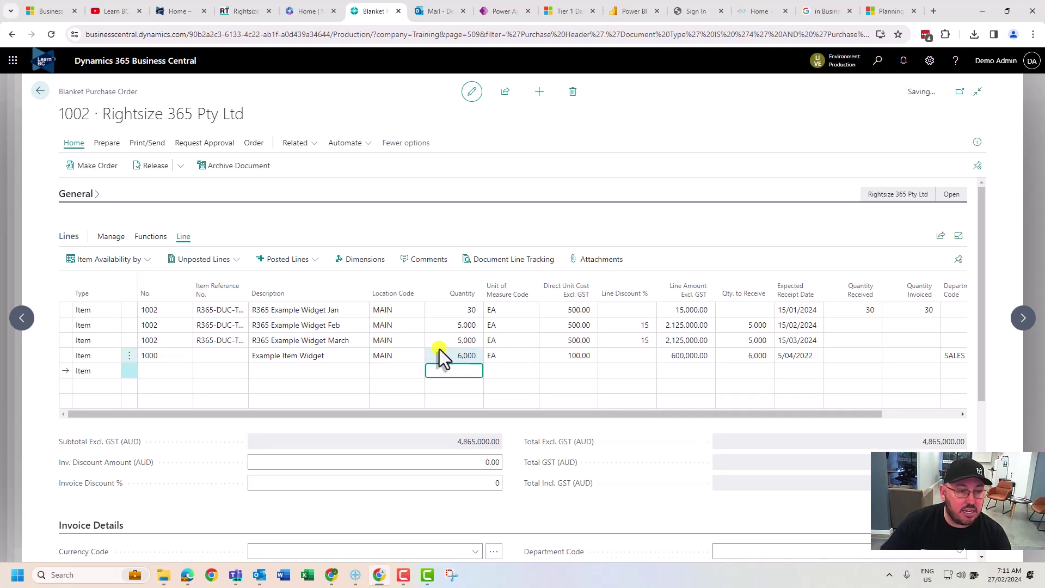
pyautogui.click(172, 371)
pyautogui.click(227, 446)
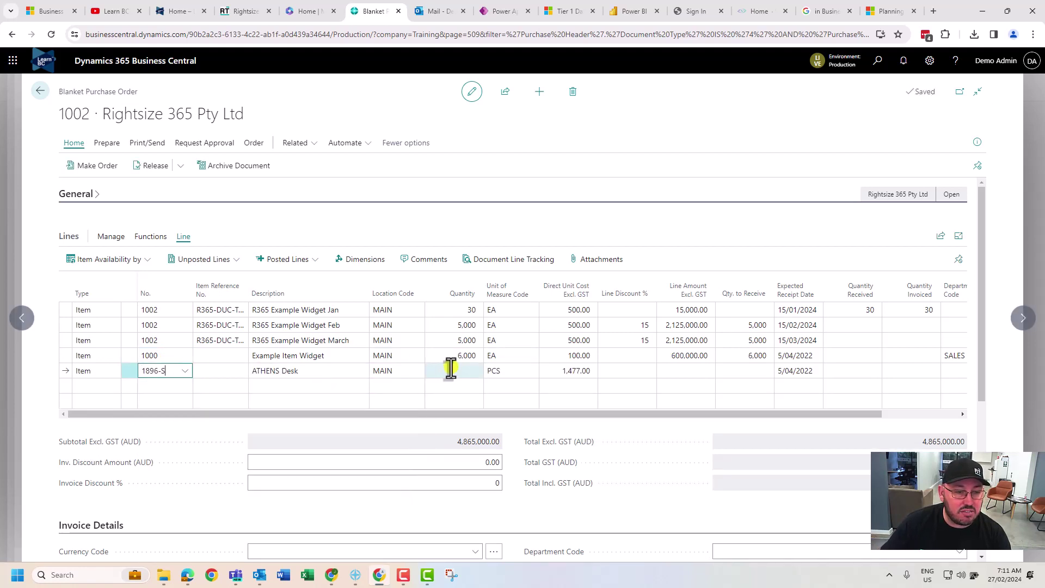
pyautogui.click(450, 371)
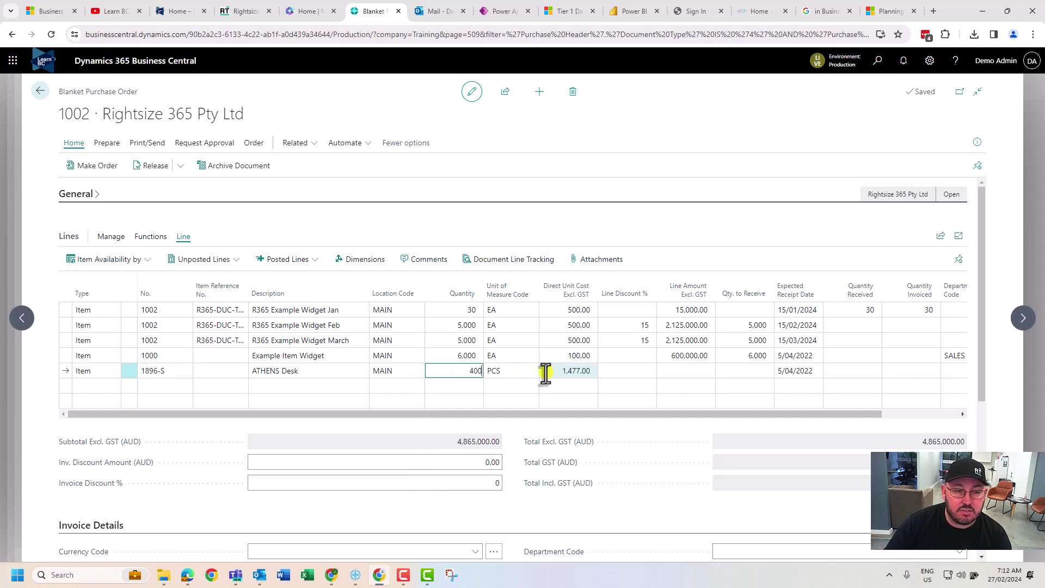
pyautogui.write('4000')
pyautogui.press('Up')
pyautogui.press('Up')
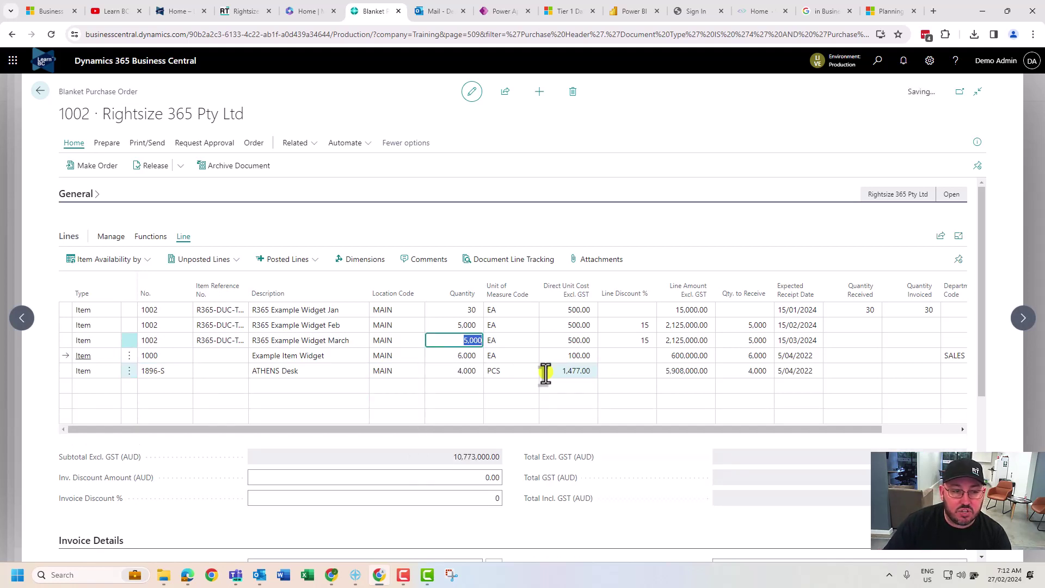
# Step: Delete the word 'March' from the third line's description
pyautogui.click(338, 342)
pyautogui.click(337, 342)
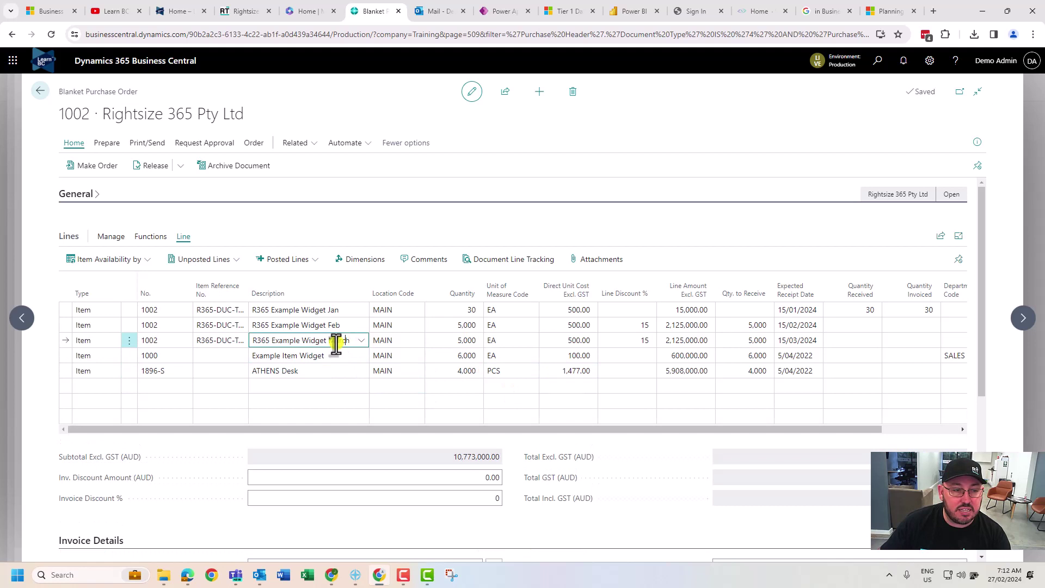
pyautogui.press('BackSpace')
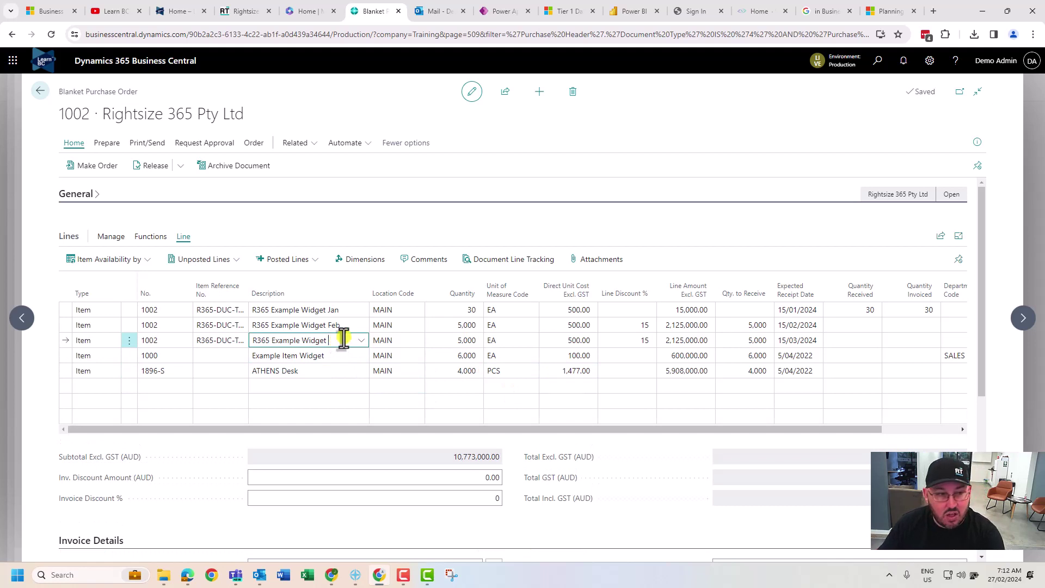
pyautogui.click(439, 226)
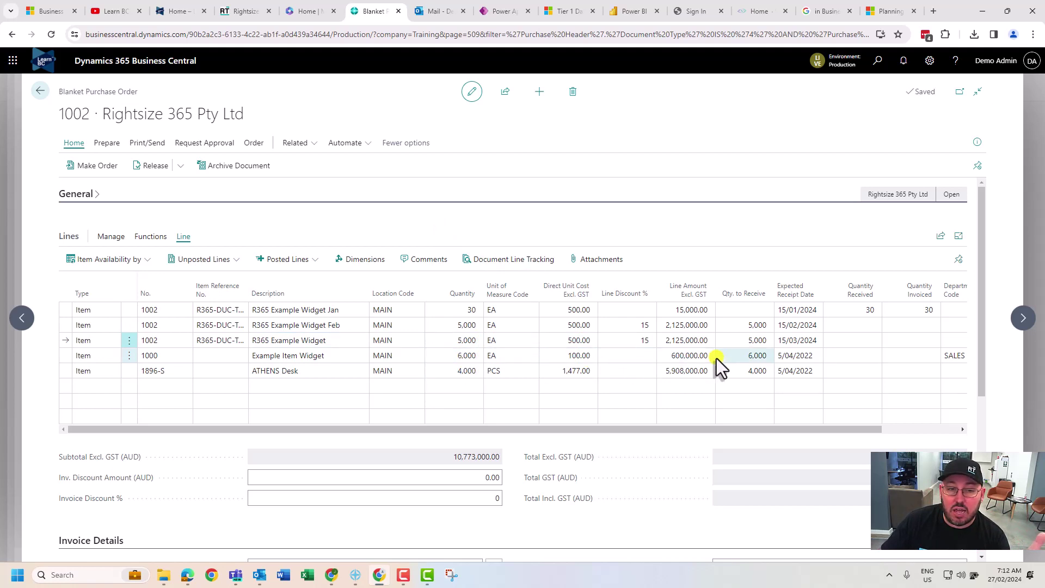
# Step: Clear Qty. to Receive on the lines from February down to the ATHENS Desk line
pyautogui.click(746, 357)
pyautogui.press('Up')
pyautogui.press('Up')
pyautogui.press('Delete')
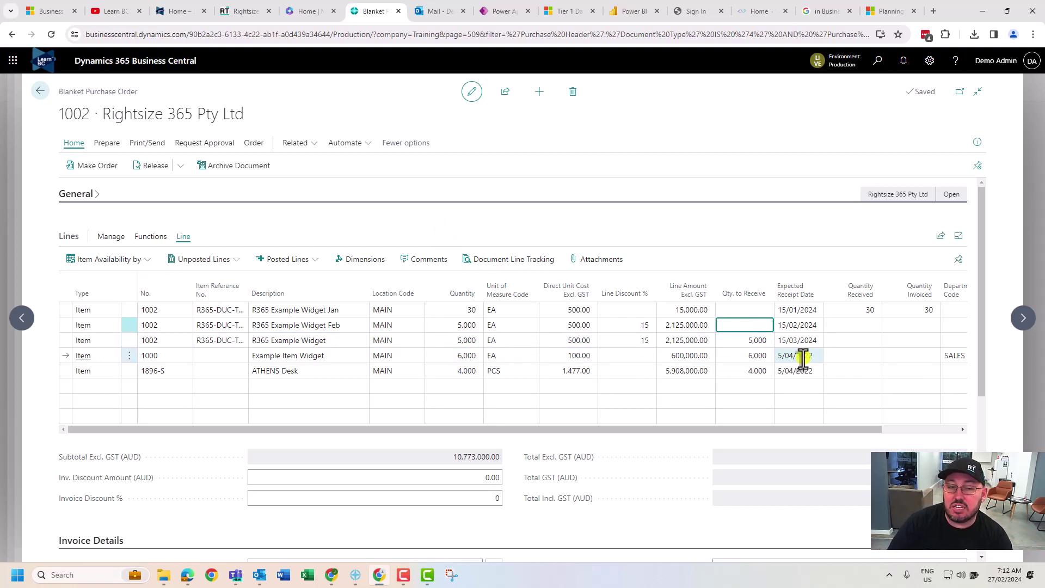
pyautogui.press('Down')
pyautogui.press('Delete')
pyautogui.press('Down')
pyautogui.press('Delete')
pyautogui.press('Down')
pyautogui.press('Delete')
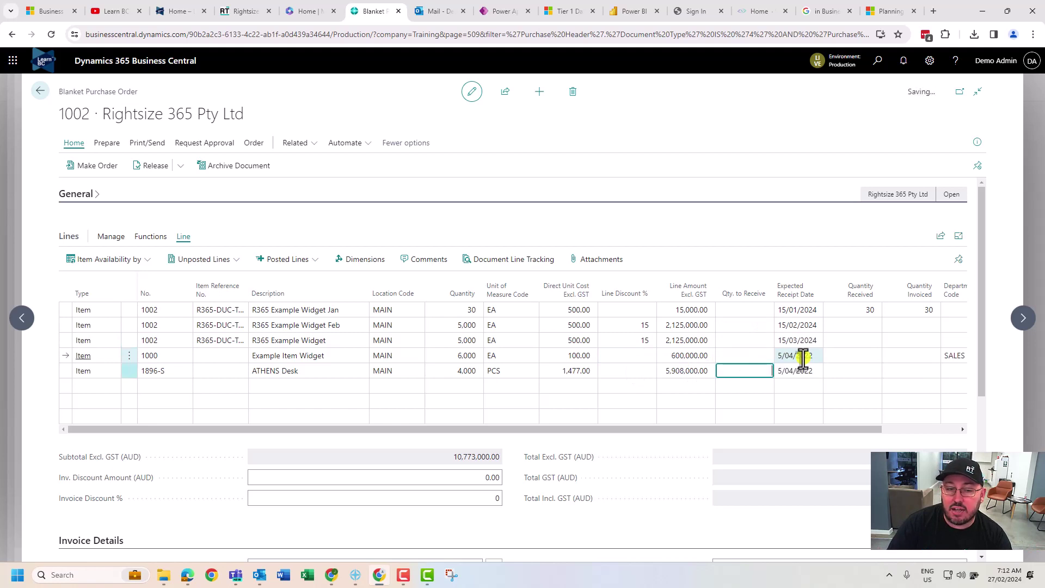
pyautogui.press('Up')
pyautogui.press('Up')
# Step: Set the expected receipt date of the last three lines to today, 27/02/2024
pyautogui.press('Tab')
pyautogui.press('Up')
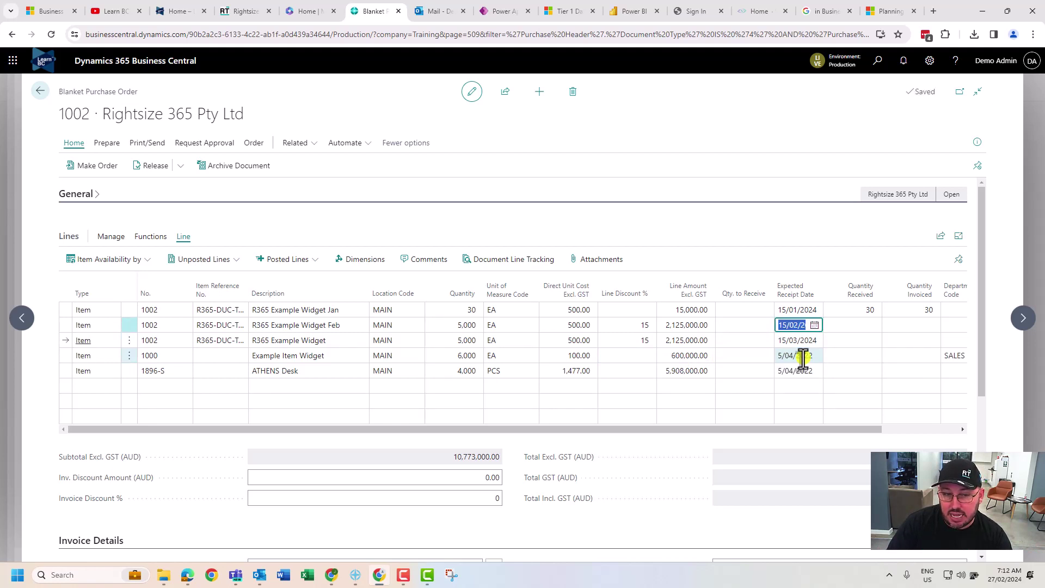
pyautogui.press('Down')
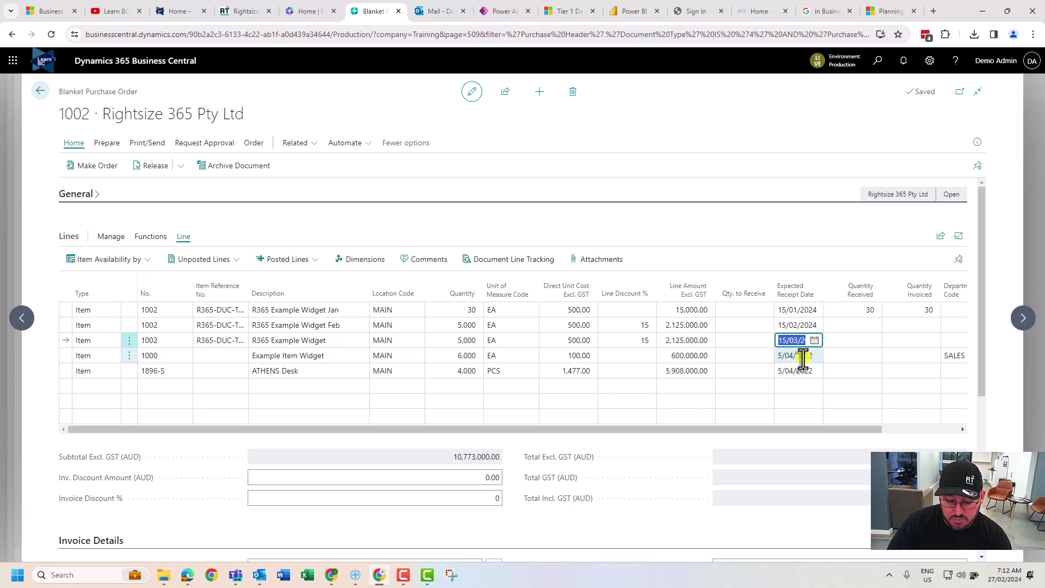
pyautogui.write('y')
pyautogui.press('Down')
pyautogui.write('y')
pyautogui.press('Down')
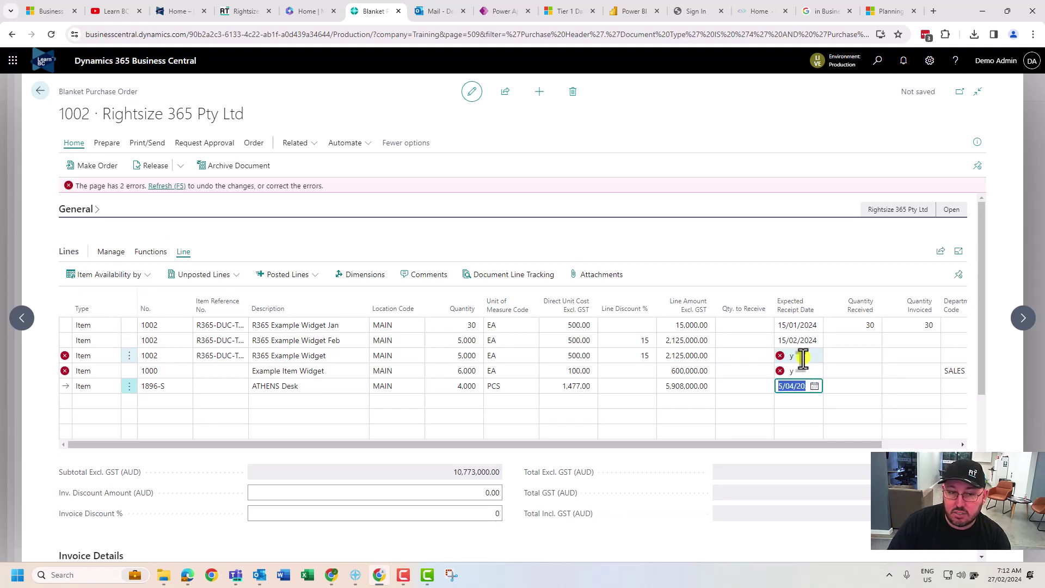
pyautogui.click(803, 358)
pyautogui.write('t')
pyautogui.press('Down')
pyautogui.write('t')
pyautogui.press('Down')
pyautogui.write('t')
pyautogui.press('Up')
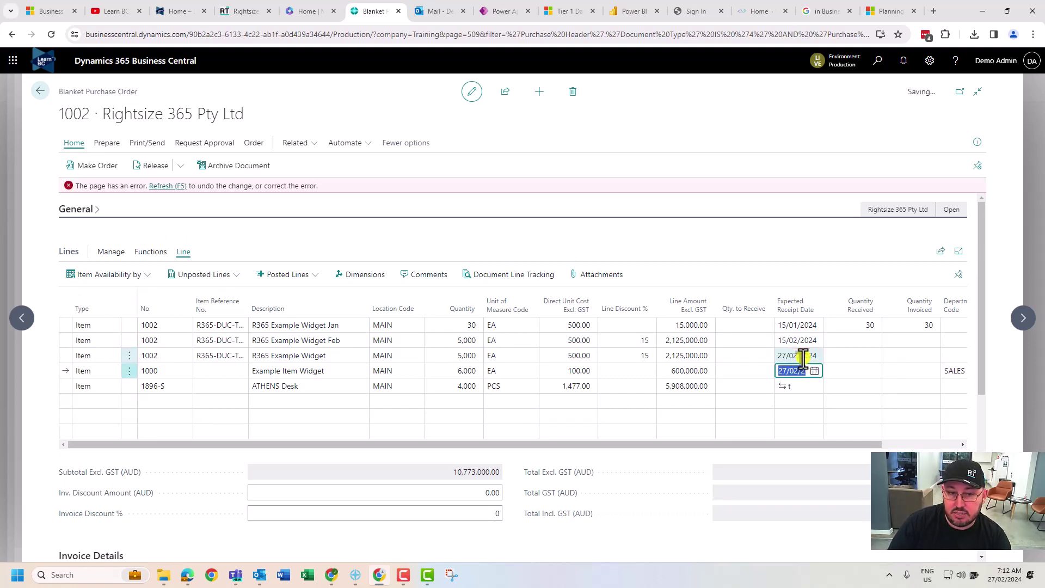
pyautogui.press('Up')
# Step: Enter quantities to receive of 1,000, 500 and 550 on the last three lines
pyautogui.hotkey('shift', 'Tab')
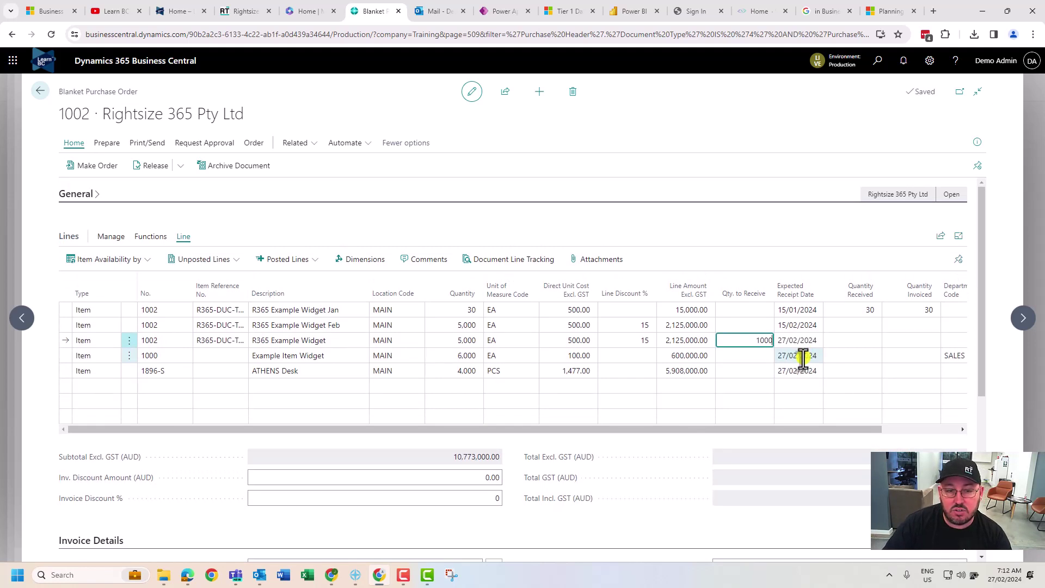
pyautogui.press('Down')
pyautogui.press('Down')
pyautogui.write('55')
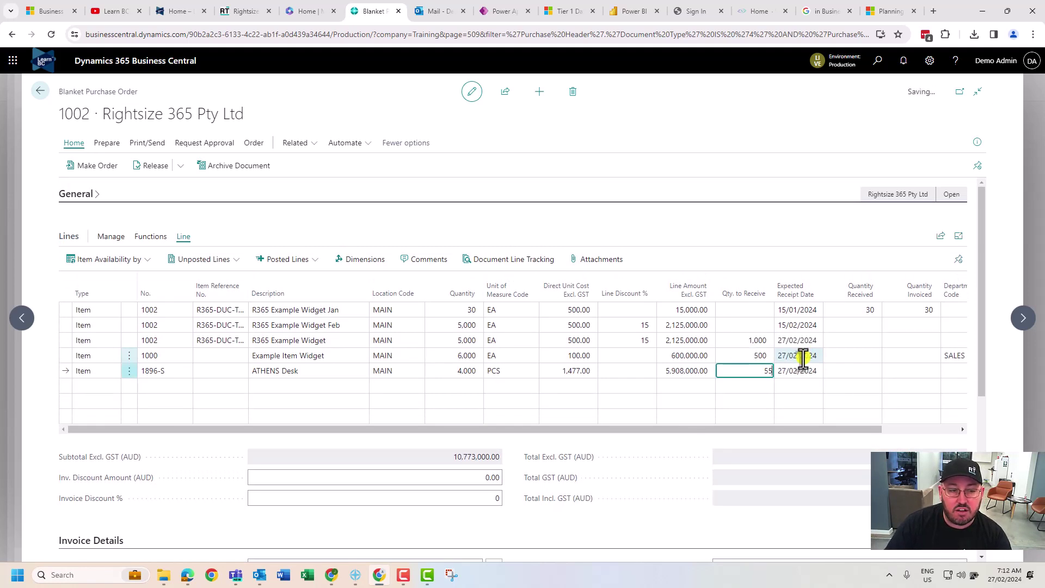
pyautogui.write('0')
pyautogui.press('Up')
pyautogui.press('Up')
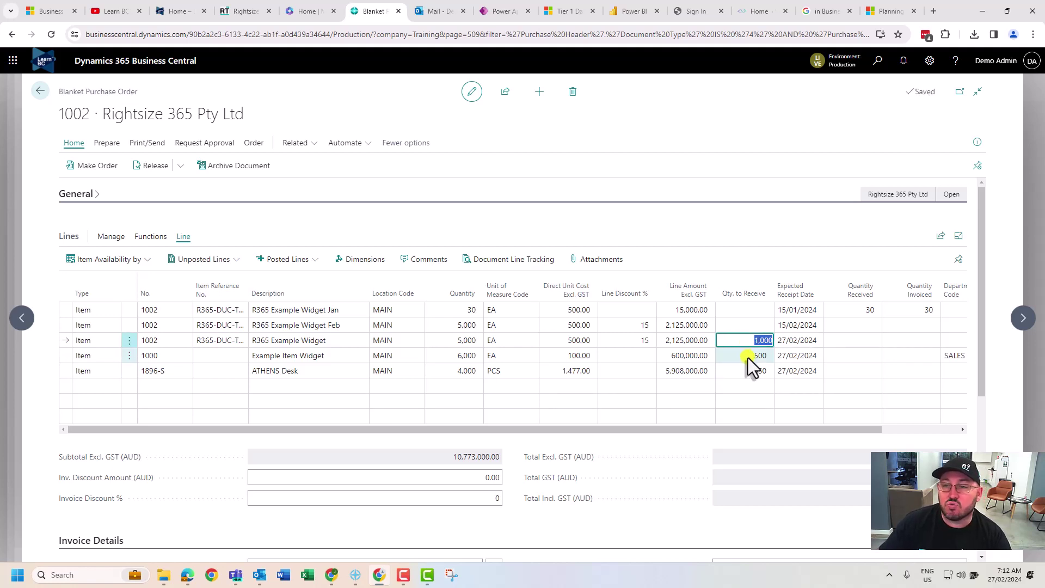
# Step: Make order 106018 from blanket order 1002, then open it from the widget line's unposted order lines
pyautogui.click(91, 169)
pyautogui.click(562, 343)
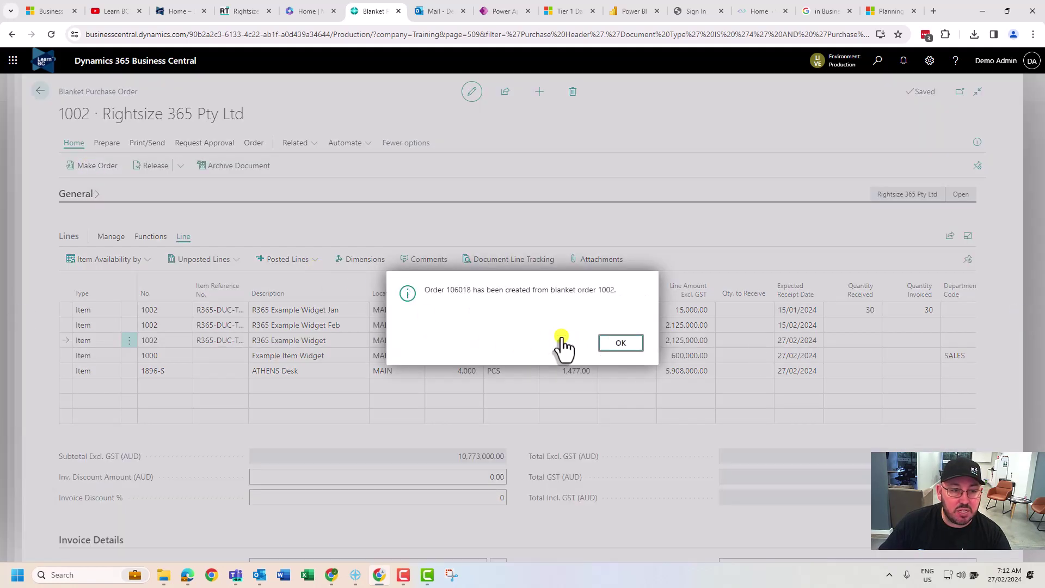
pyautogui.click(621, 345)
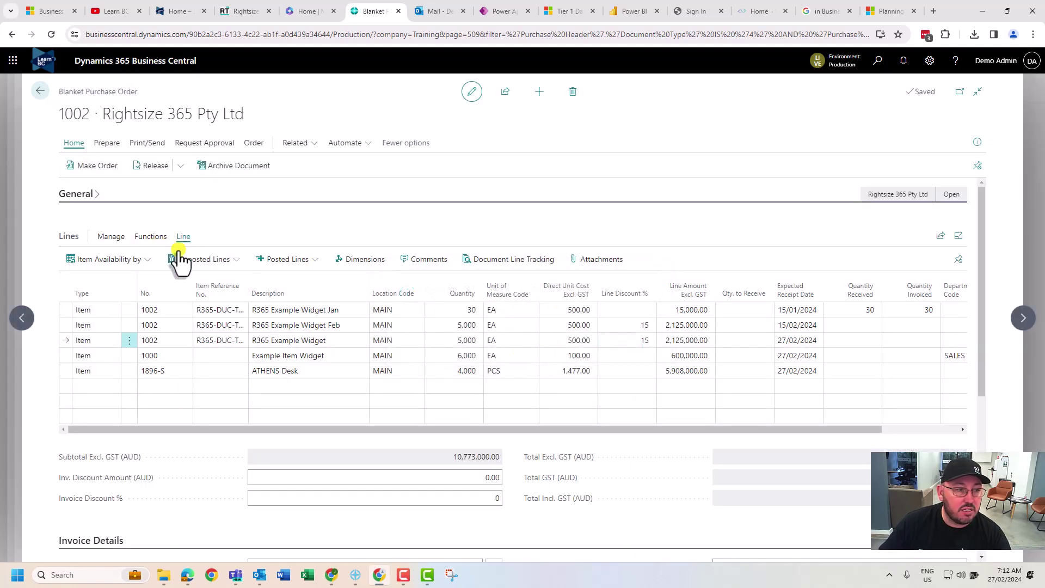
pyautogui.click(180, 260)
pyautogui.click(200, 279)
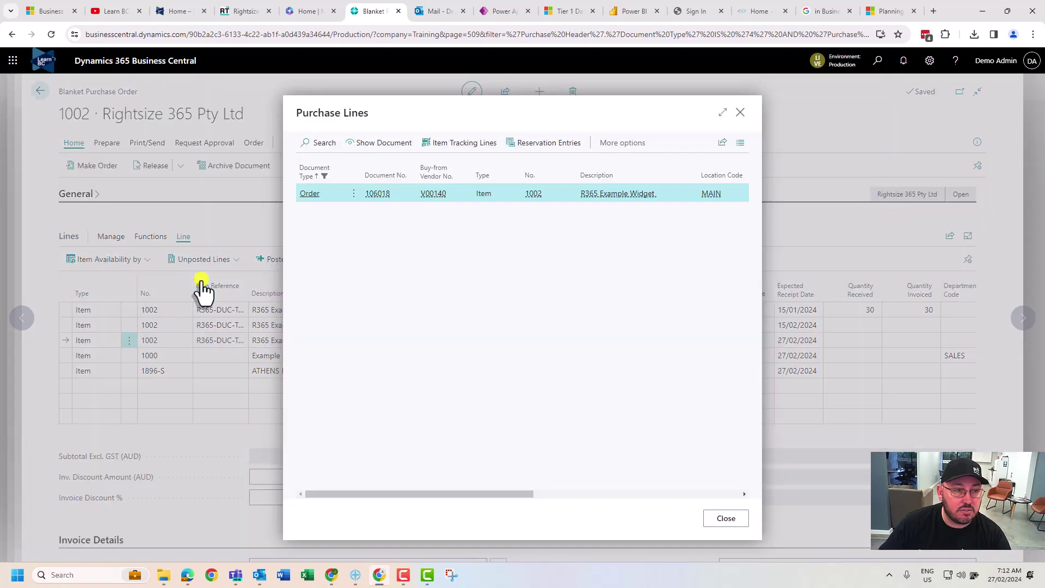
pyautogui.click(387, 153)
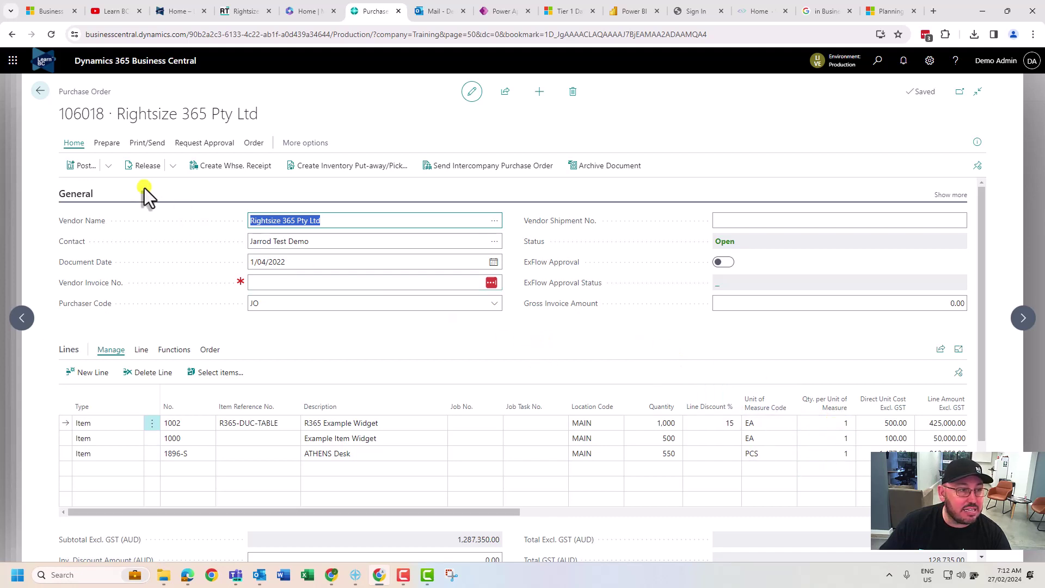
# Step: Post order 106018 as Receive and confirm lines show 1,000, 500 and 550 received
pyautogui.click(83, 167)
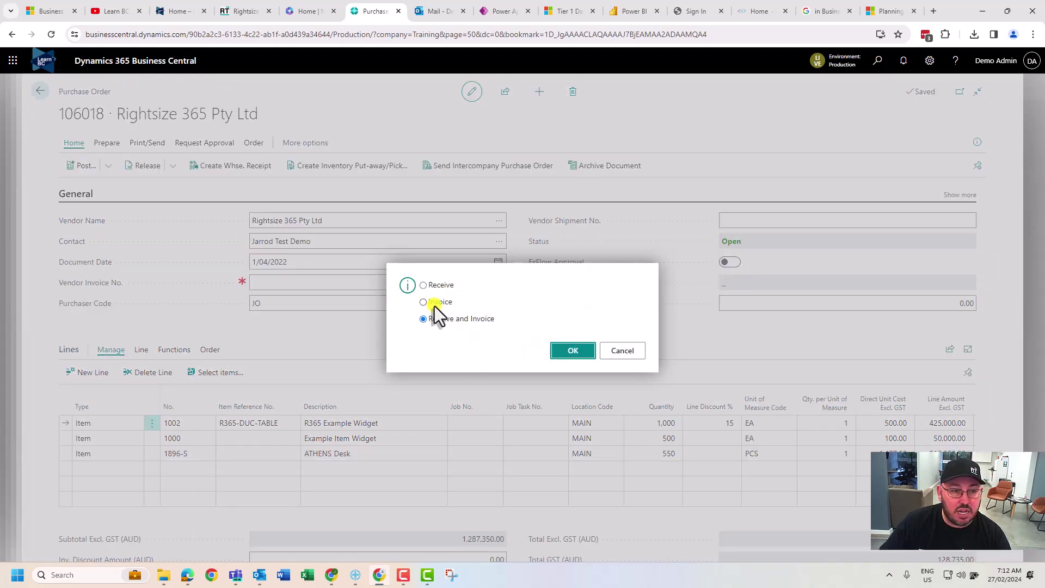
pyautogui.click(440, 285)
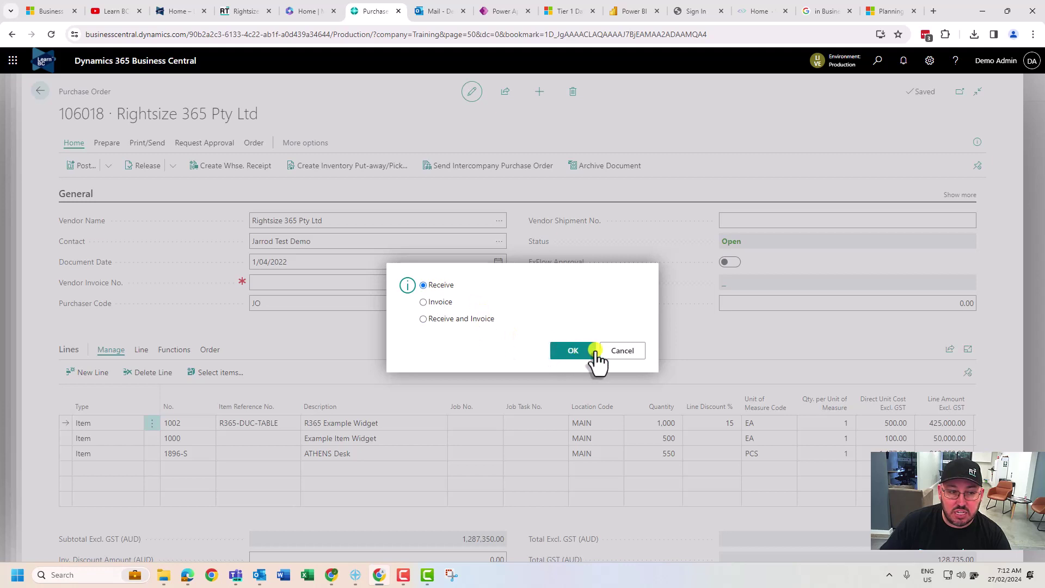
pyautogui.click(572, 351)
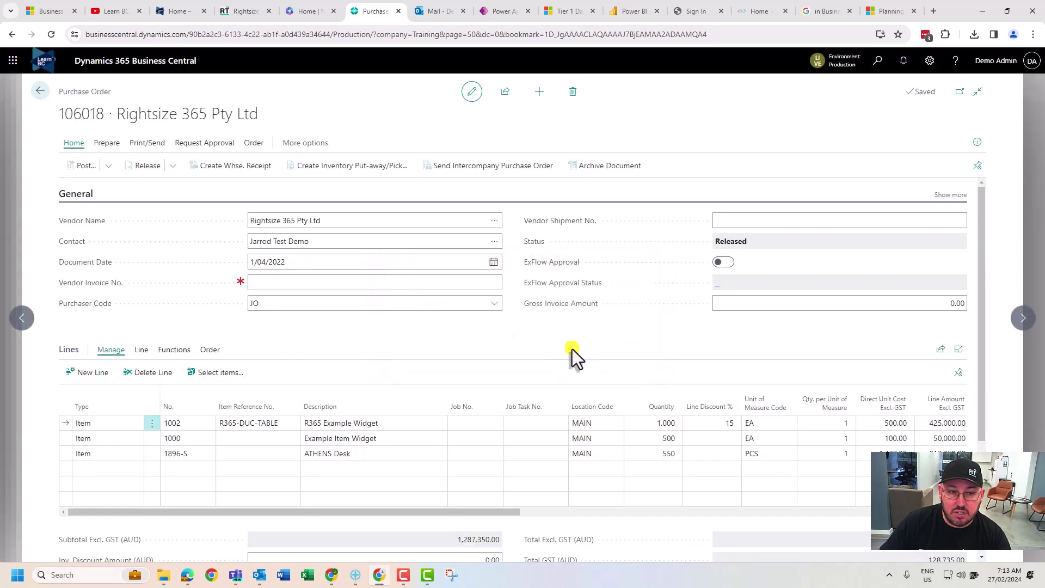
pyautogui.moveTo(495, 514); pyautogui.dragTo(690, 522)
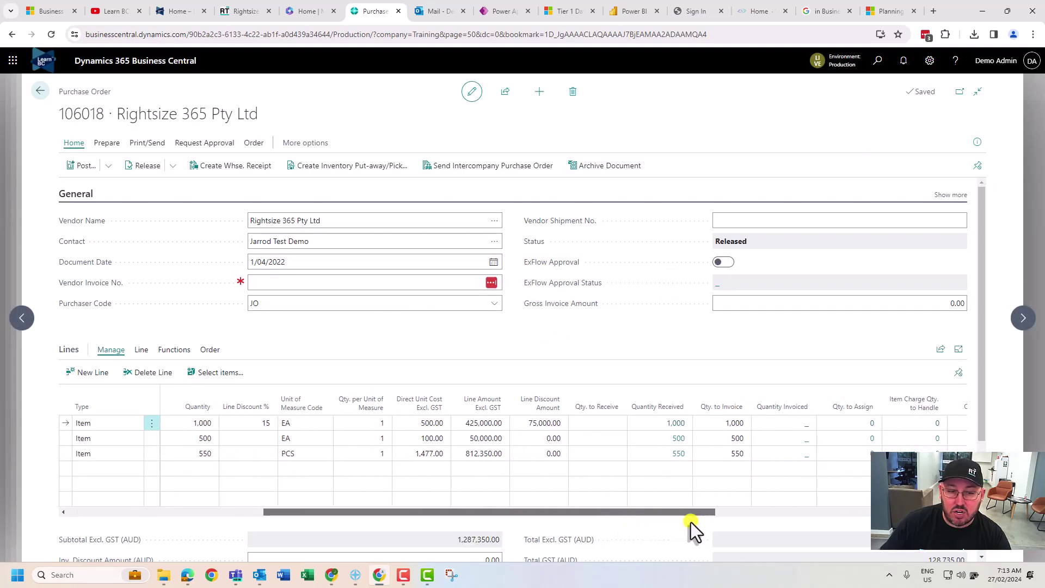
# Step: Set Qty. to Invoice on the order lines to 500, 350 and 250
pyautogui.click(728, 438)
pyautogui.press('Up')
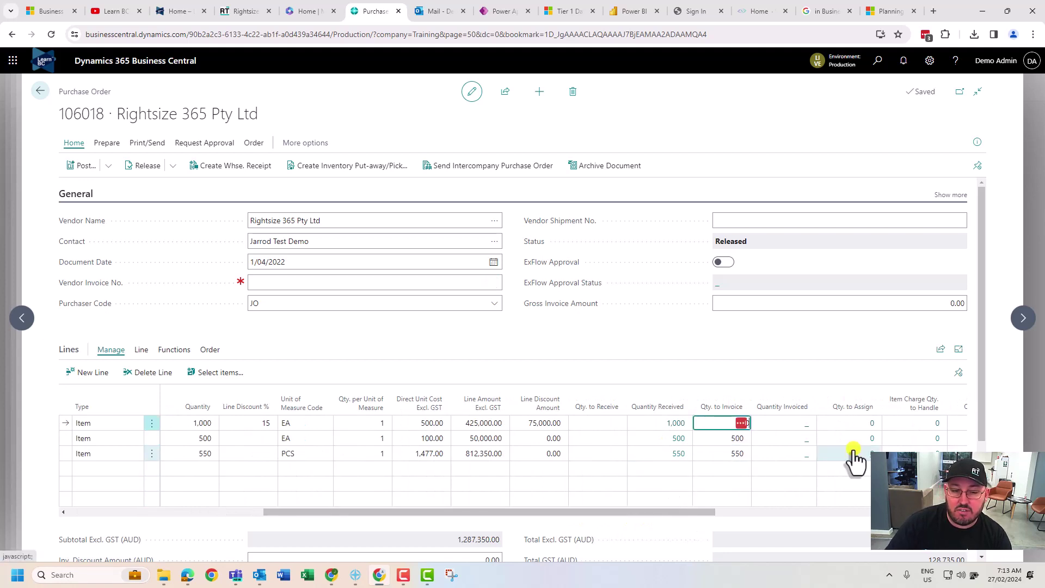
pyautogui.press('Down')
pyautogui.write('350')
pyautogui.press('Down')
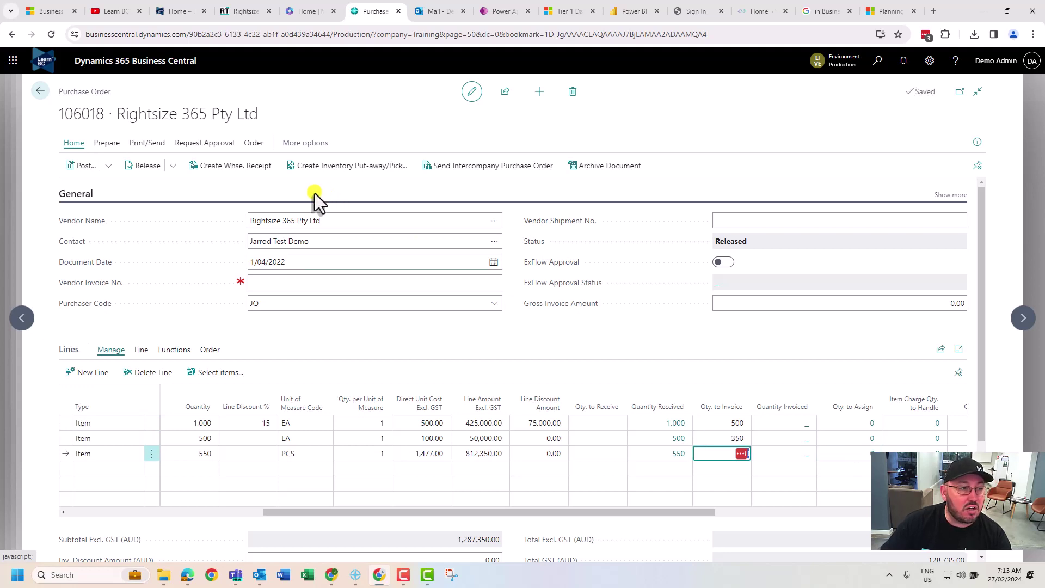
# Step: After the posting error, enter vendor invoice number EXAMPLE2 and post the order as Invoice
pyautogui.click(87, 169)
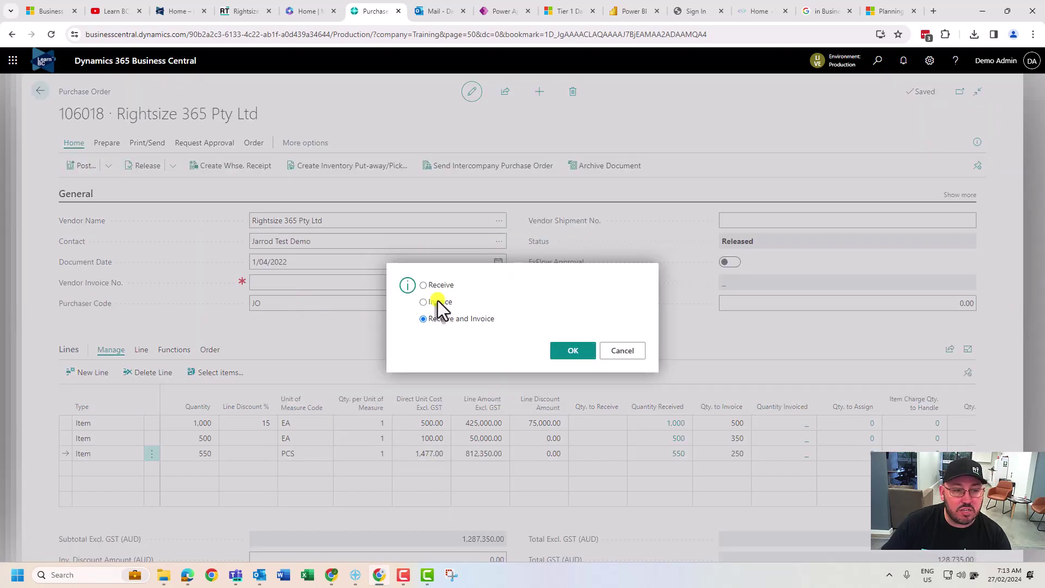
pyautogui.click(561, 348)
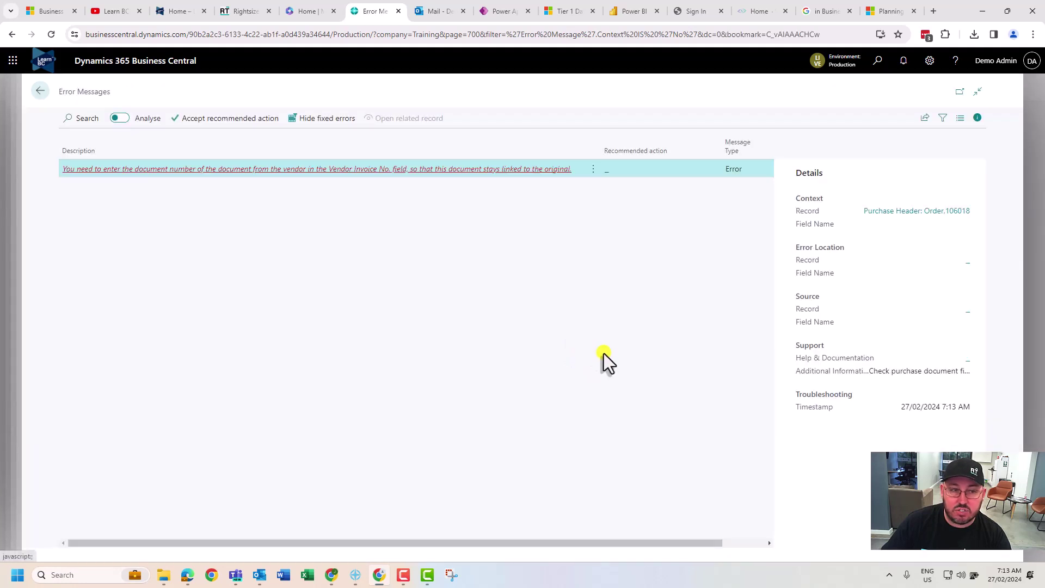
pyautogui.click(41, 92)
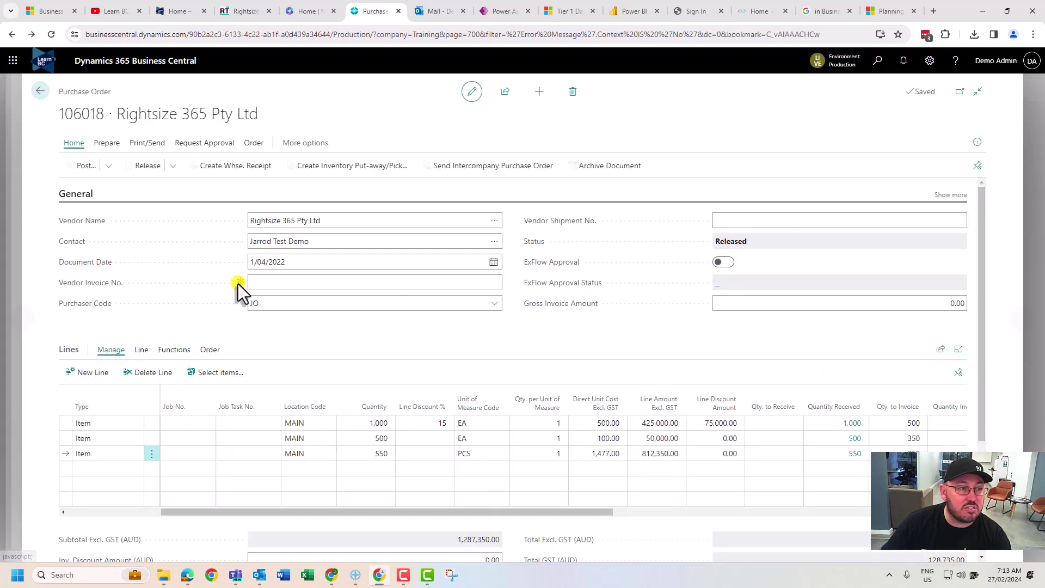
pyautogui.click(286, 283)
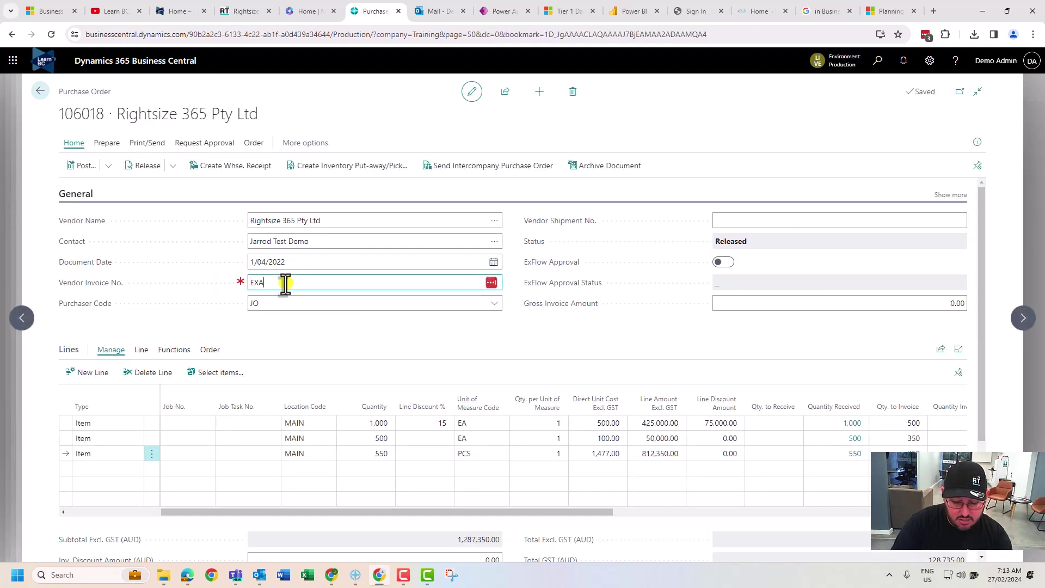
pyautogui.write('EXAMPLE2')
pyautogui.click(81, 165)
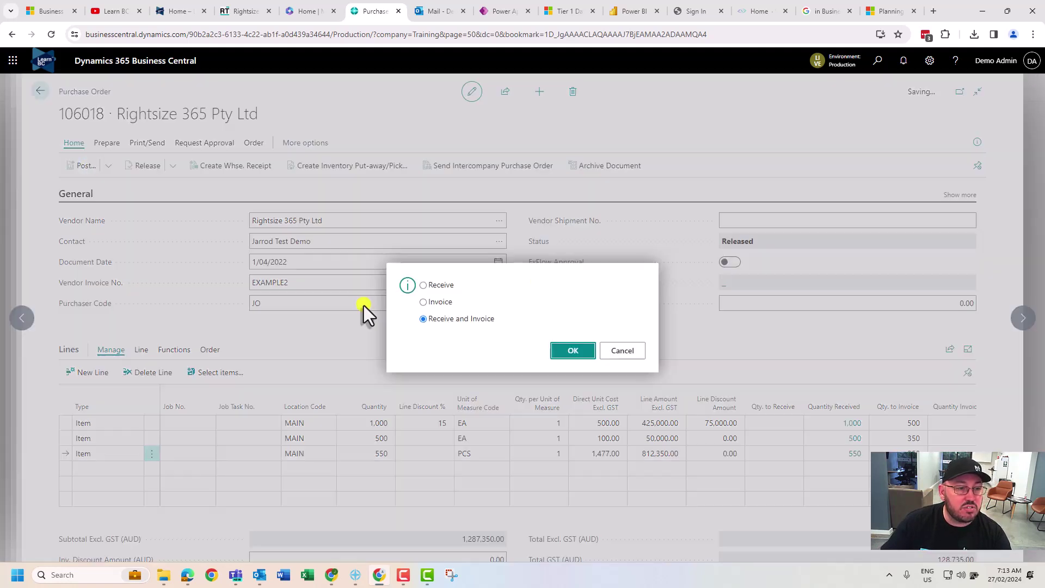
pyautogui.click(423, 302)
pyautogui.click(565, 351)
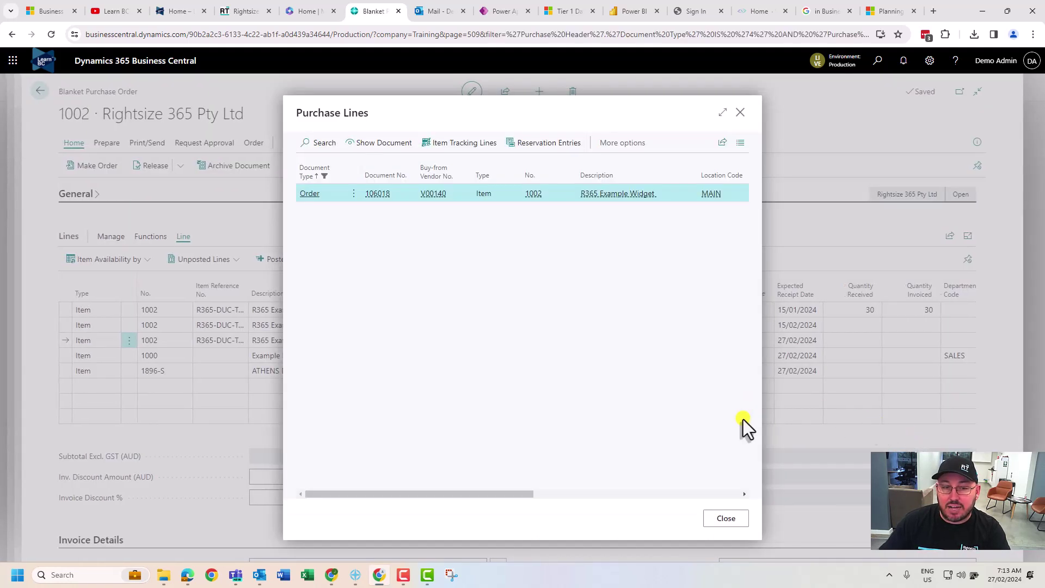
pyautogui.press('Escape')
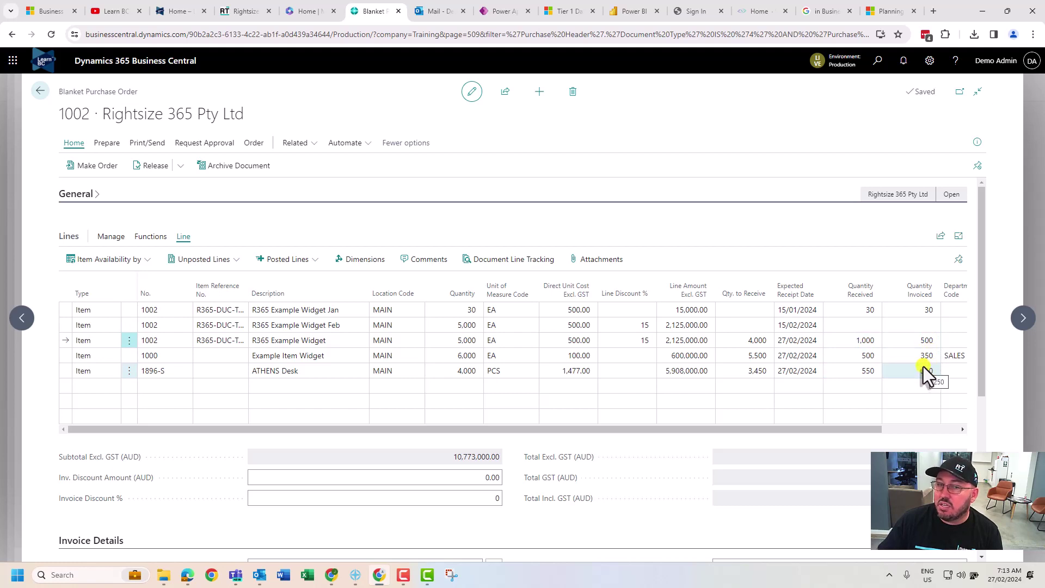
pyautogui.click(39, 92)
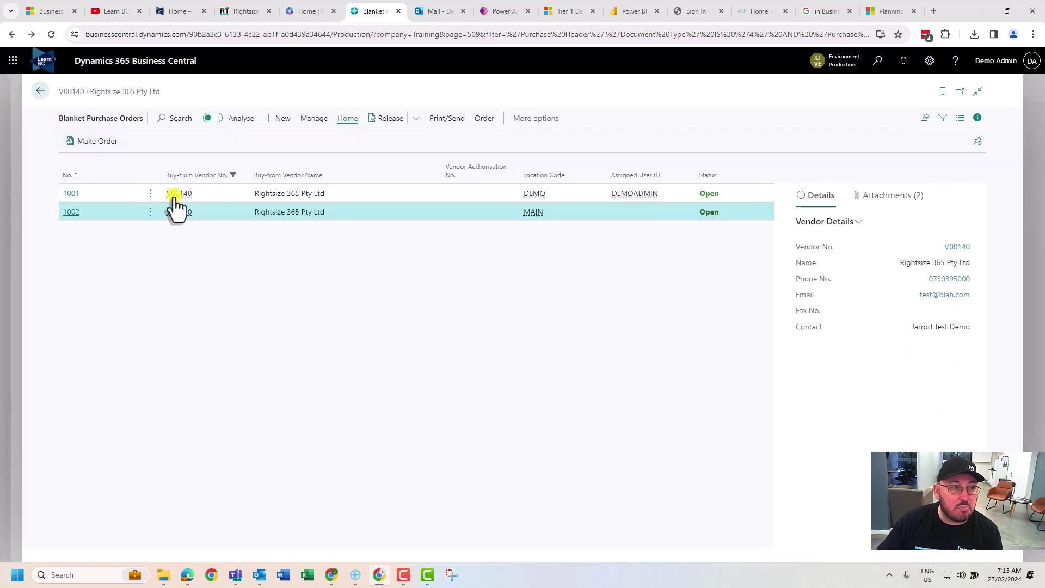
pyautogui.click(70, 211)
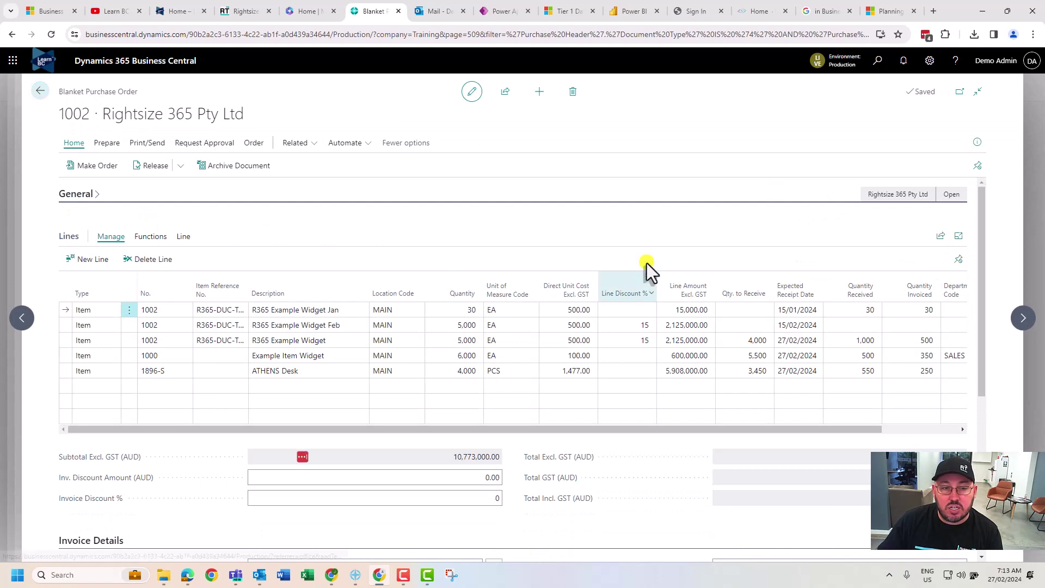
pyautogui.moveTo(808, 429); pyautogui.dragTo(927, 423)
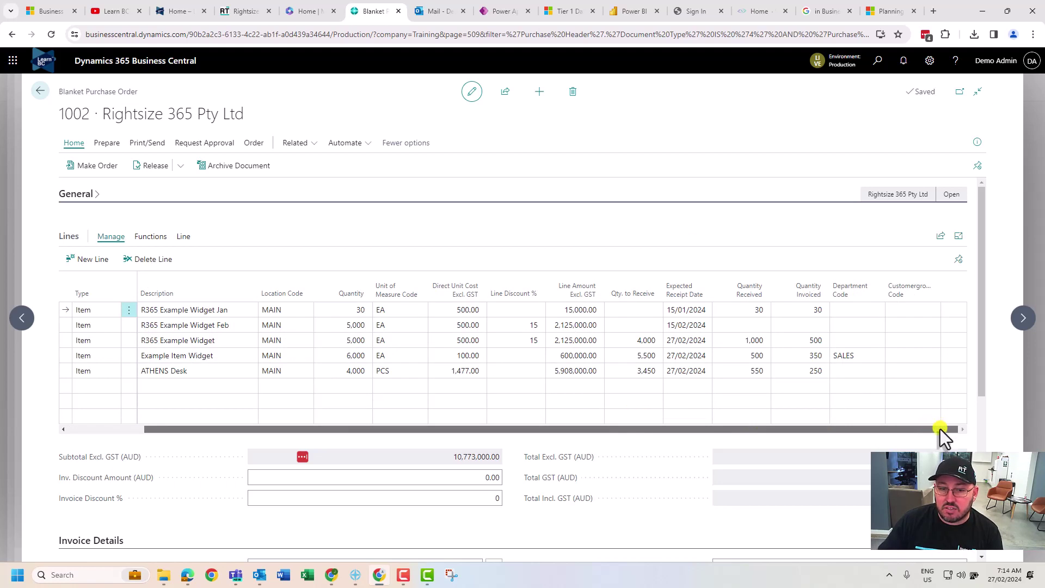
pyautogui.moveTo(940, 429); pyautogui.dragTo(583, 424)
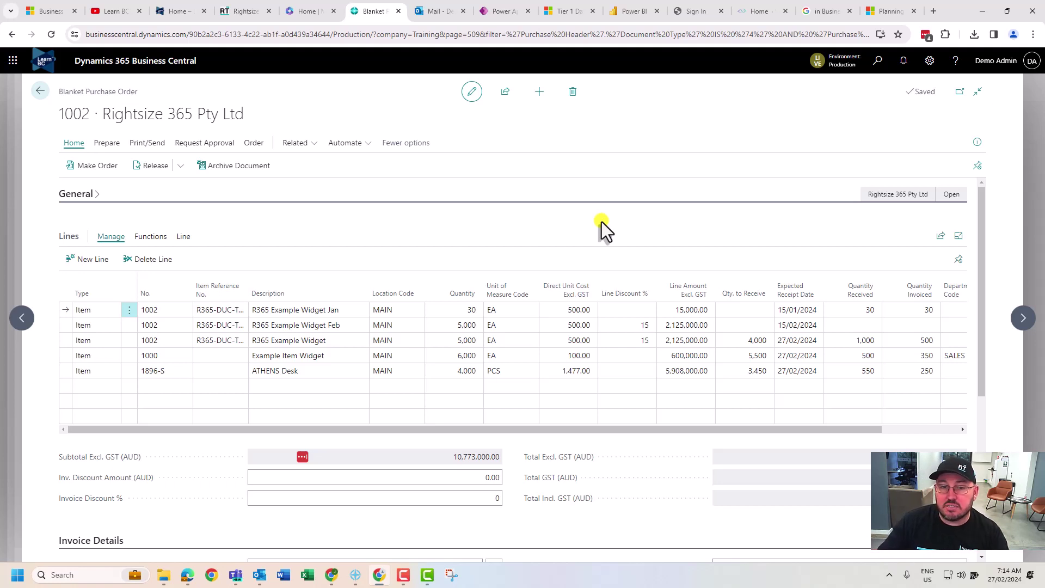
# Step: Search for and open the Planning Worksheets
pyautogui.click(875, 63)
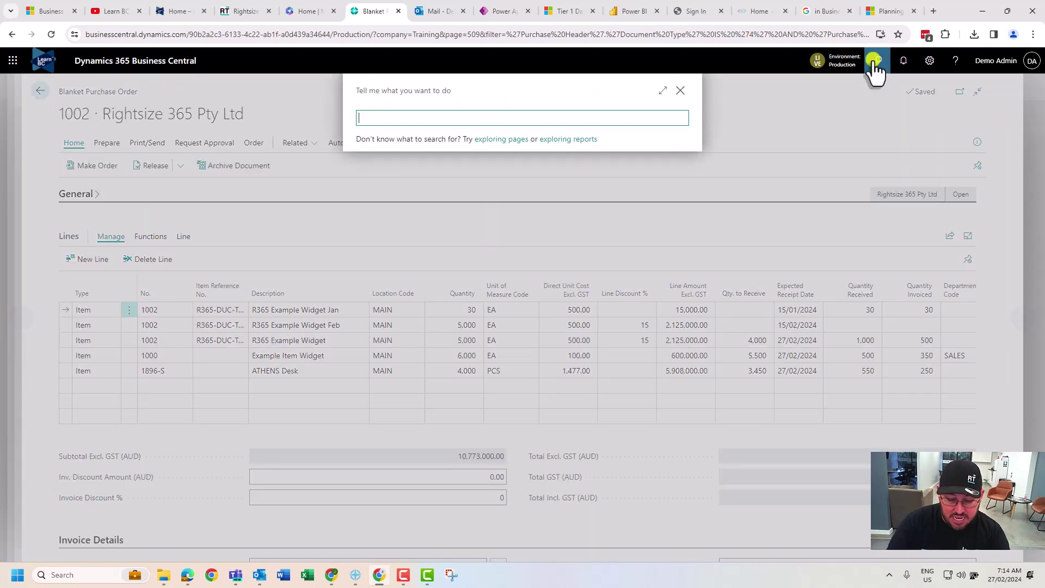
pyautogui.write('planning work')
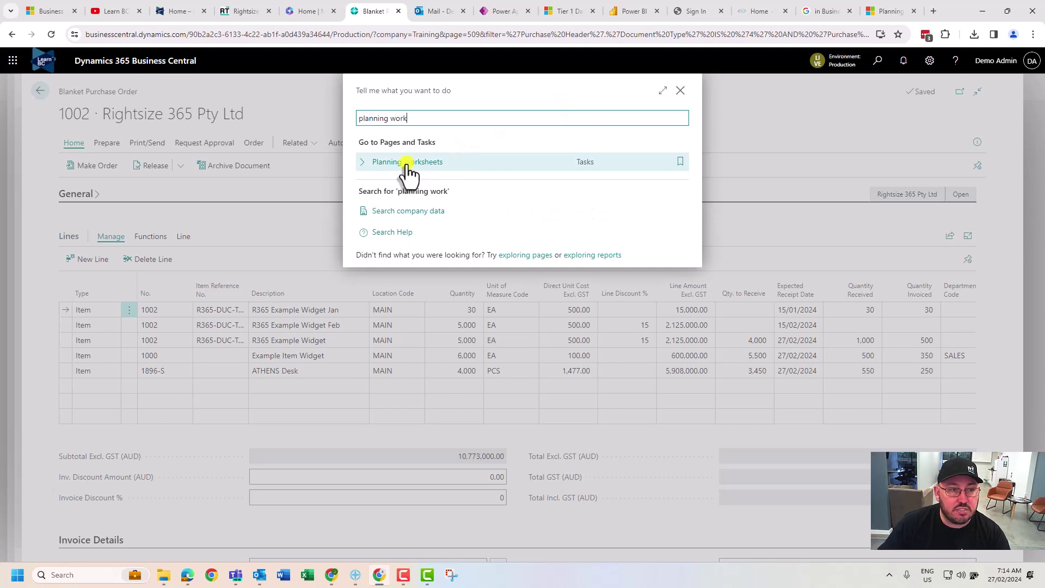
pyautogui.click(405, 162)
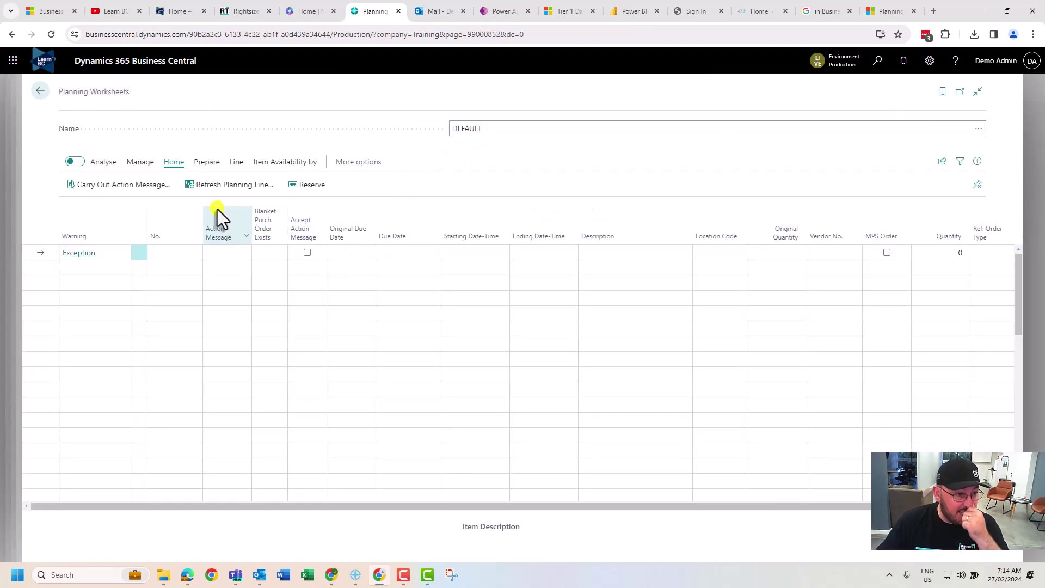
# Step: Start a regenerative plan calculation and list items in its No. filter to reach item 1002
pyautogui.click(206, 162)
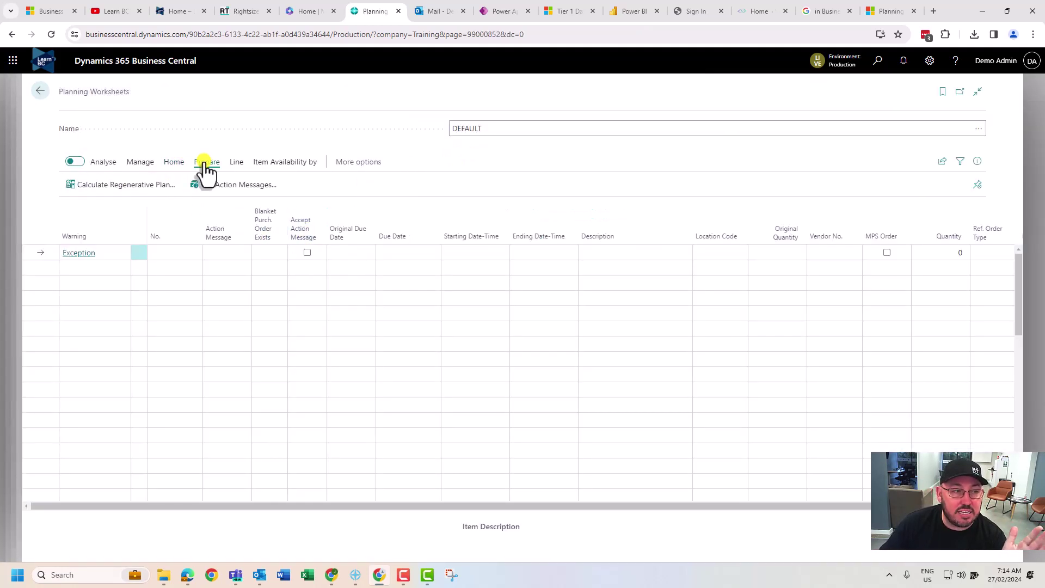
pyautogui.click(133, 191)
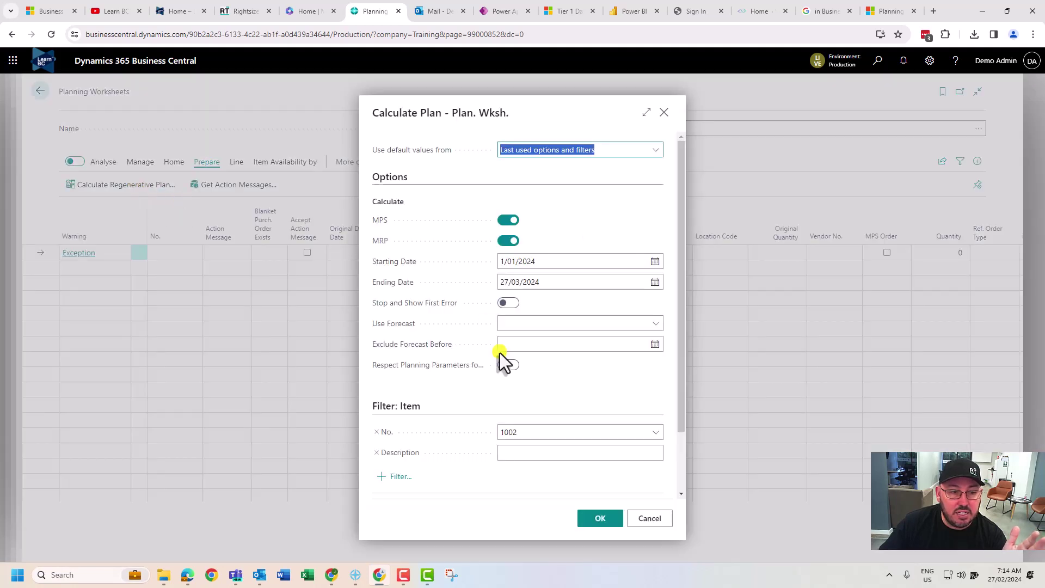
pyautogui.click(531, 430)
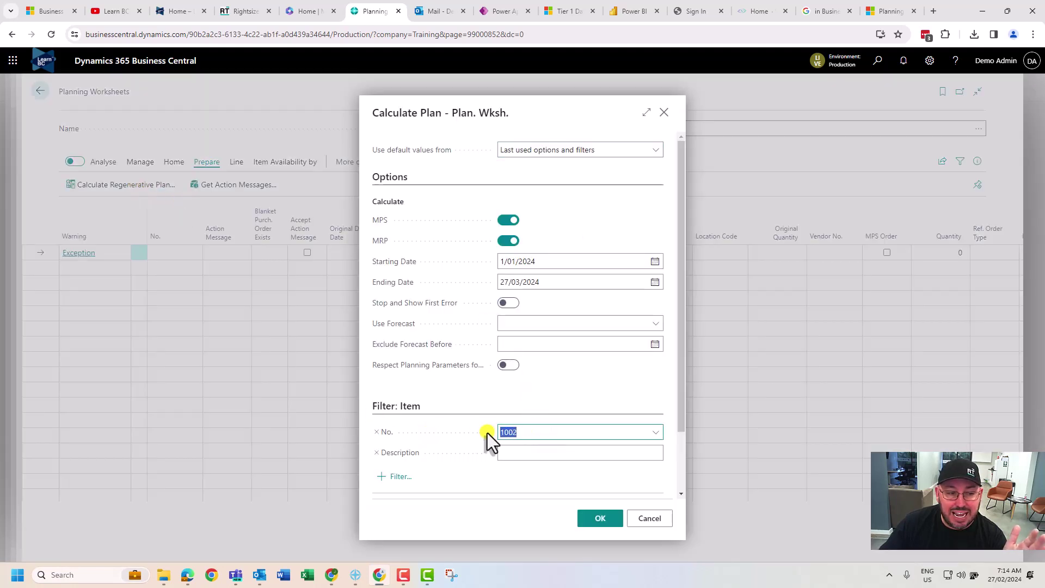
pyautogui.click(652, 433)
pyautogui.click(653, 433)
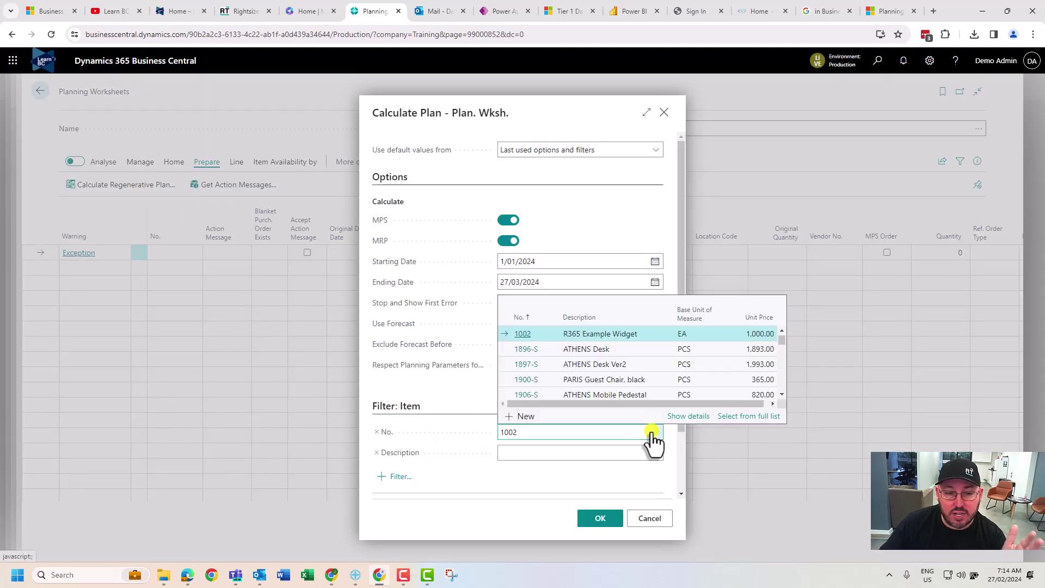
# Step: On item 1002's card, set Reorder Point to 5 and Reorder Quantity to 5
pyautogui.click(693, 417)
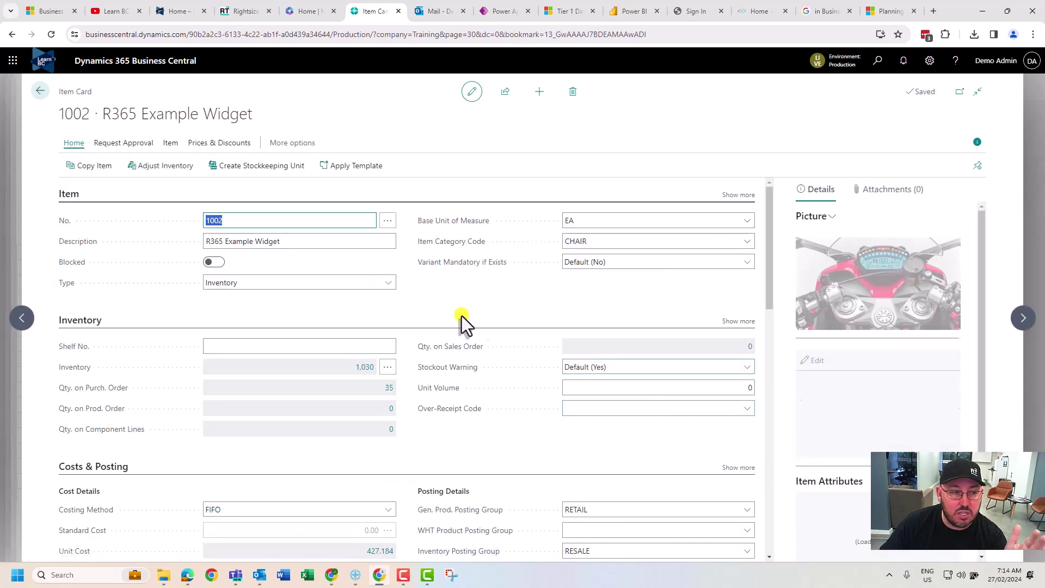
pyautogui.scroll(-4, 408, 312)
pyautogui.scroll(-5, 410, 312)
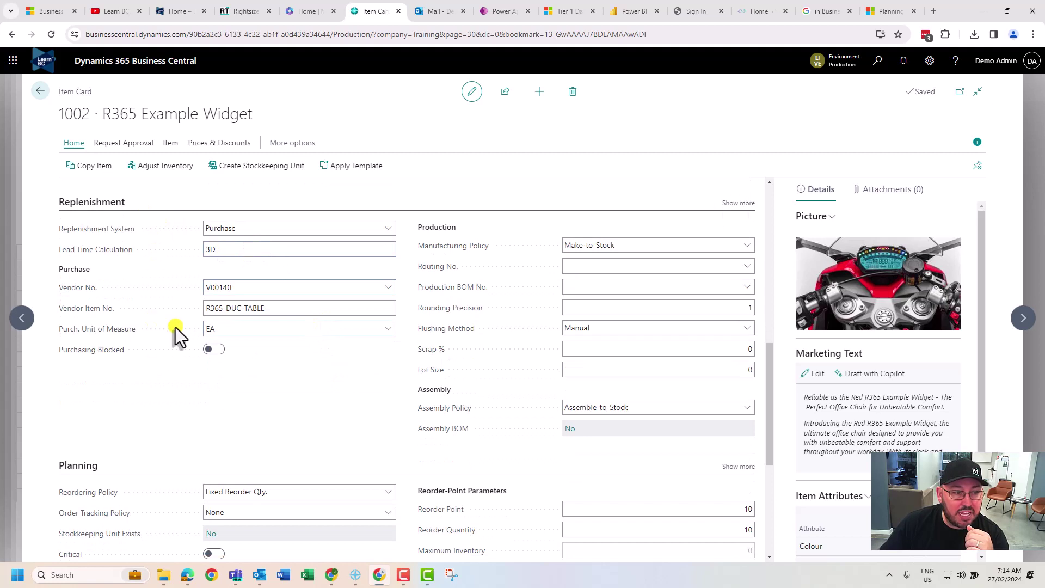
pyautogui.scroll(-3, 256, 305)
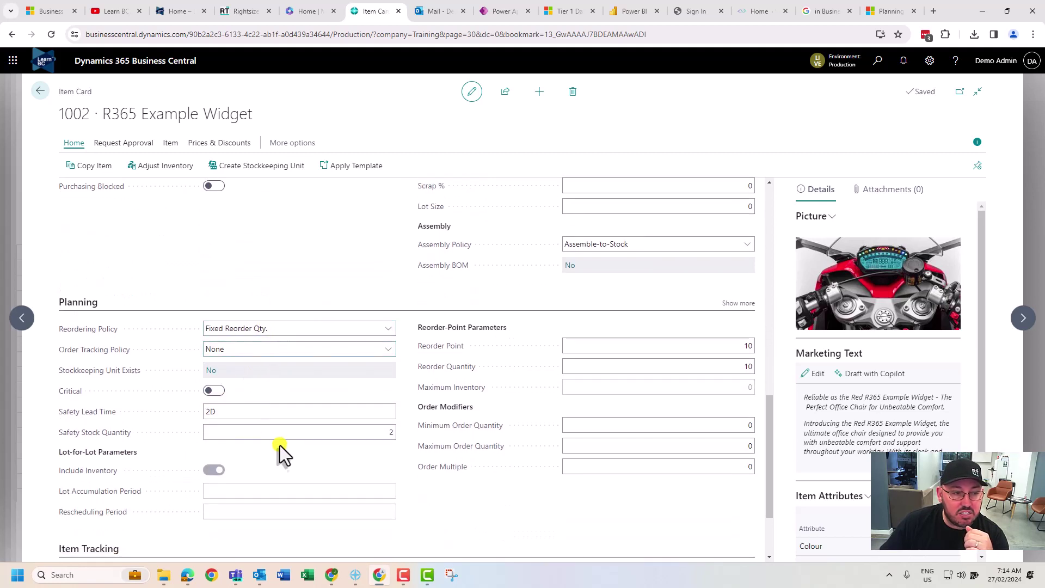
pyautogui.click(656, 345)
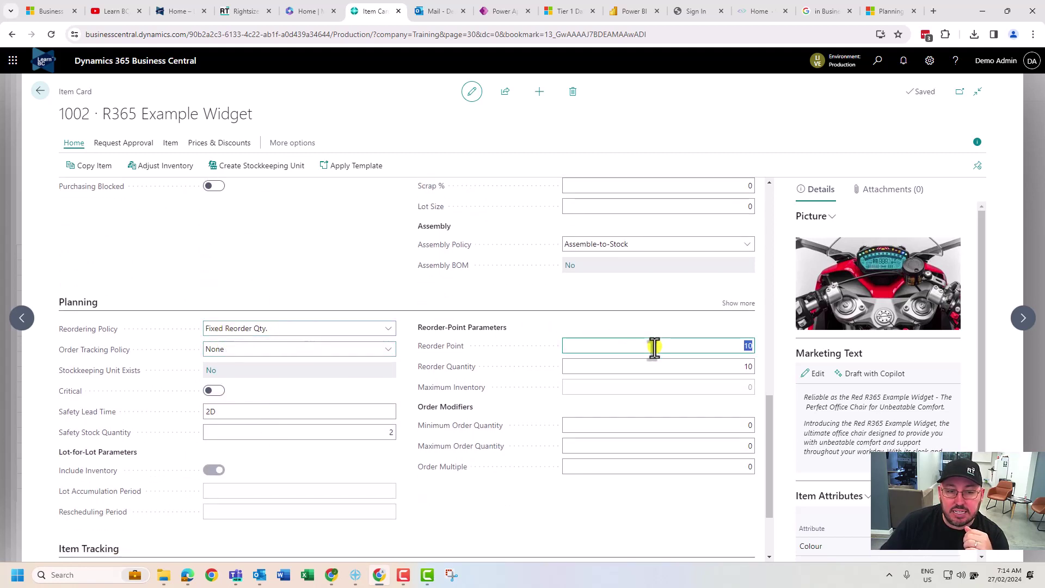
pyautogui.click(719, 368)
pyautogui.click(716, 351)
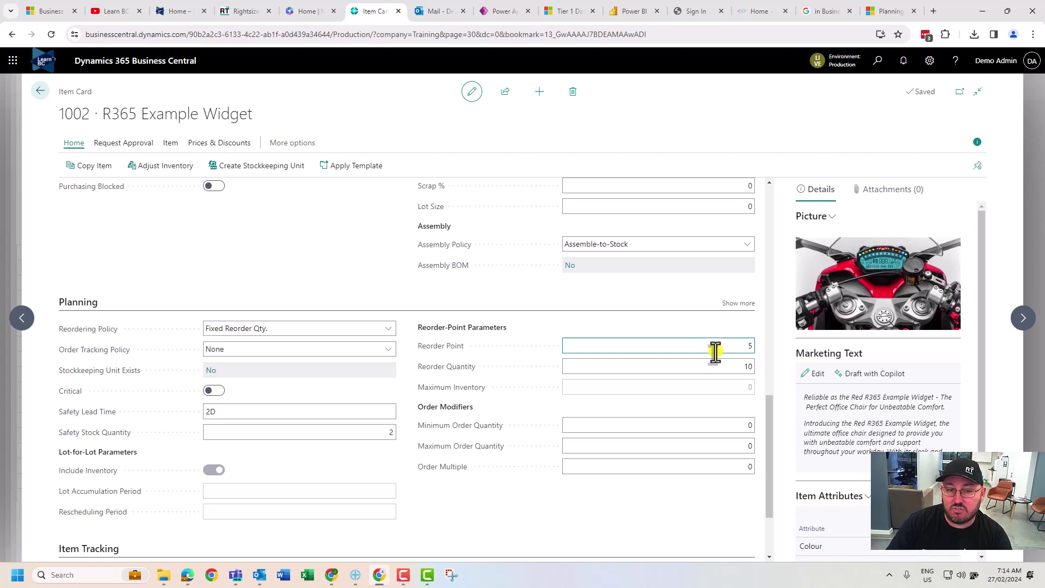
pyautogui.write('5')
pyautogui.press('Tab')
pyautogui.write('5')
pyautogui.click(716, 348)
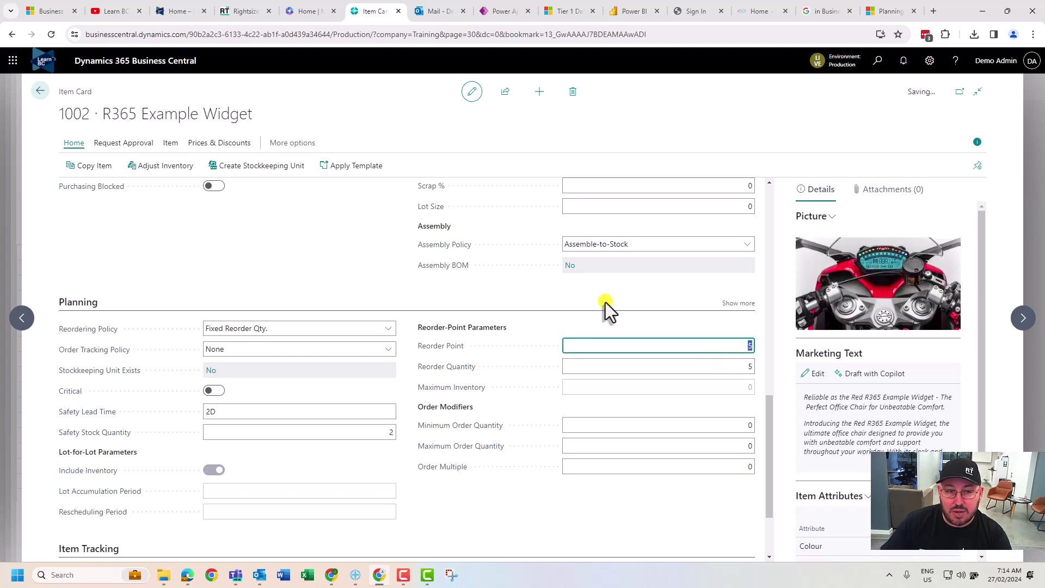
pyautogui.click(601, 292)
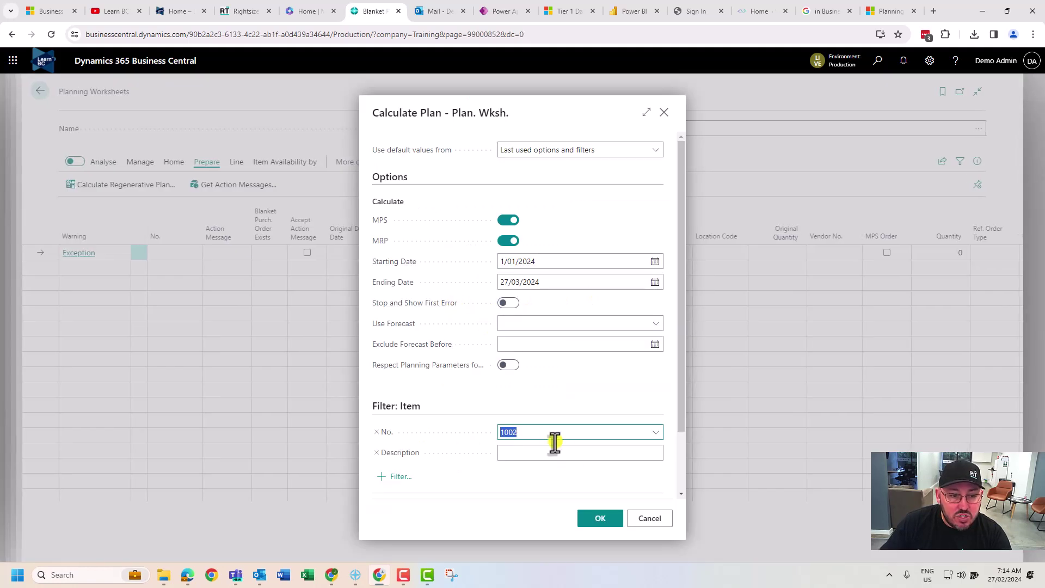
# Step: Run Calculate Plan for item 1002, producing purchase planning lines of 5 and 2
pyautogui.scroll(-2, 607, 439)
pyautogui.scroll(2, 579, 317)
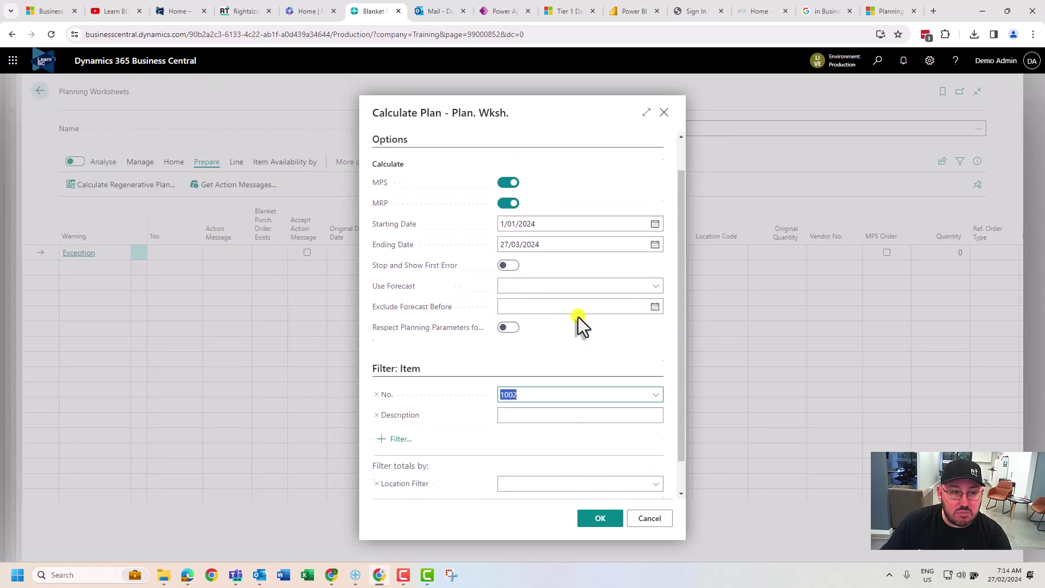
pyautogui.click(561, 282)
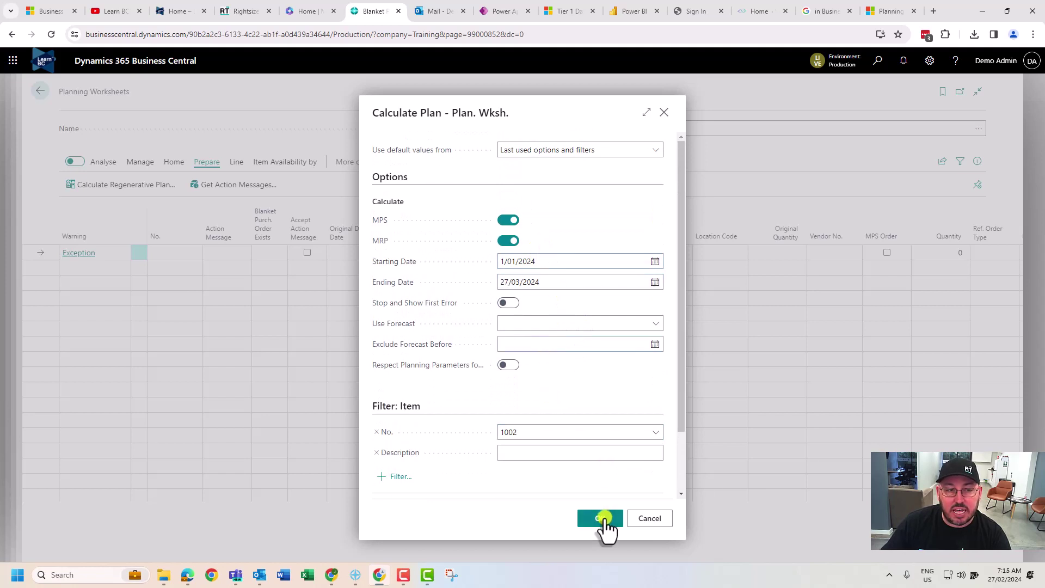
pyautogui.click(600, 523)
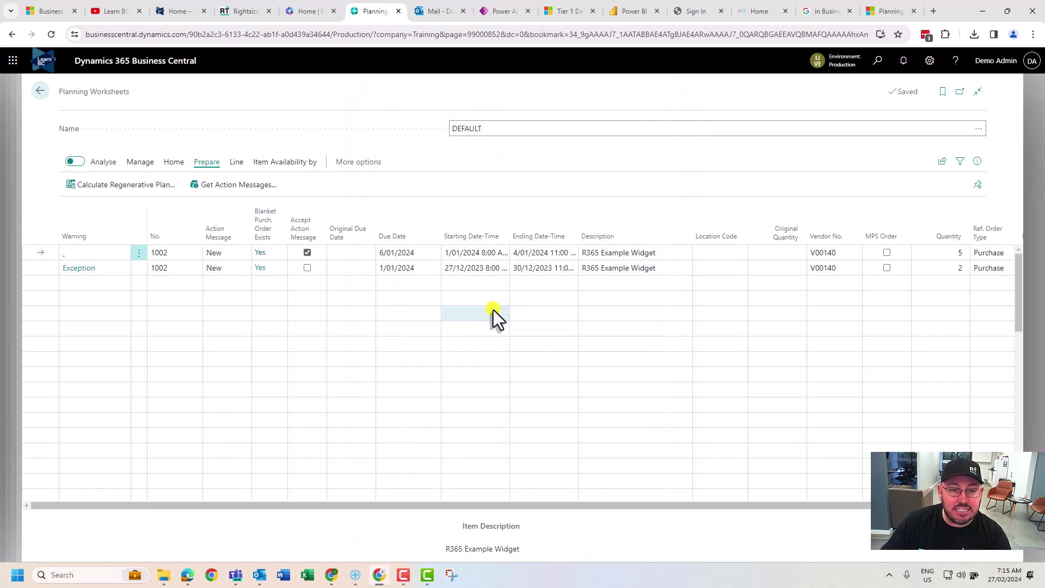
pyautogui.click(952, 254)
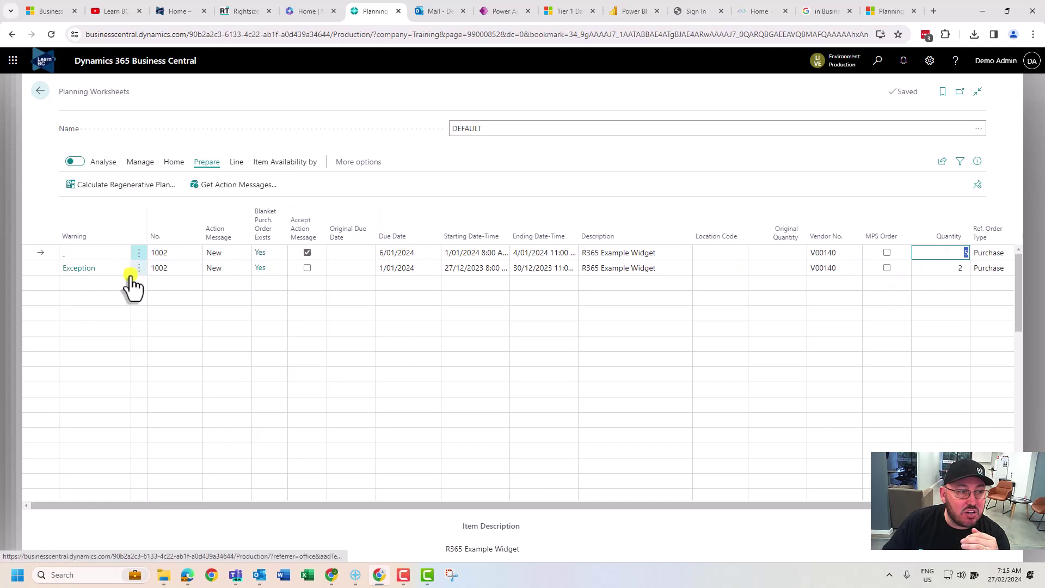
pyautogui.click(77, 269)
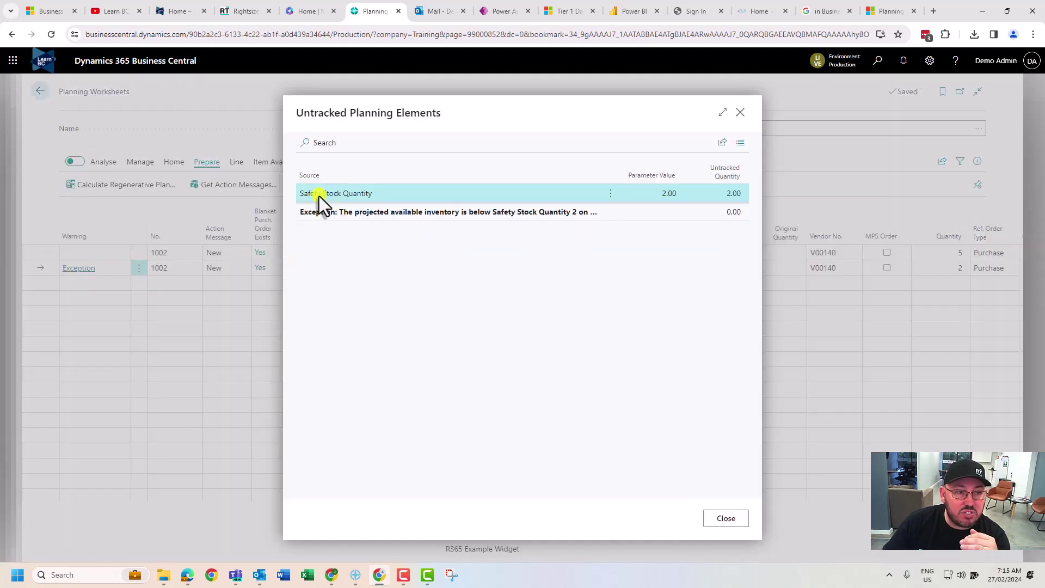
pyautogui.click(725, 518)
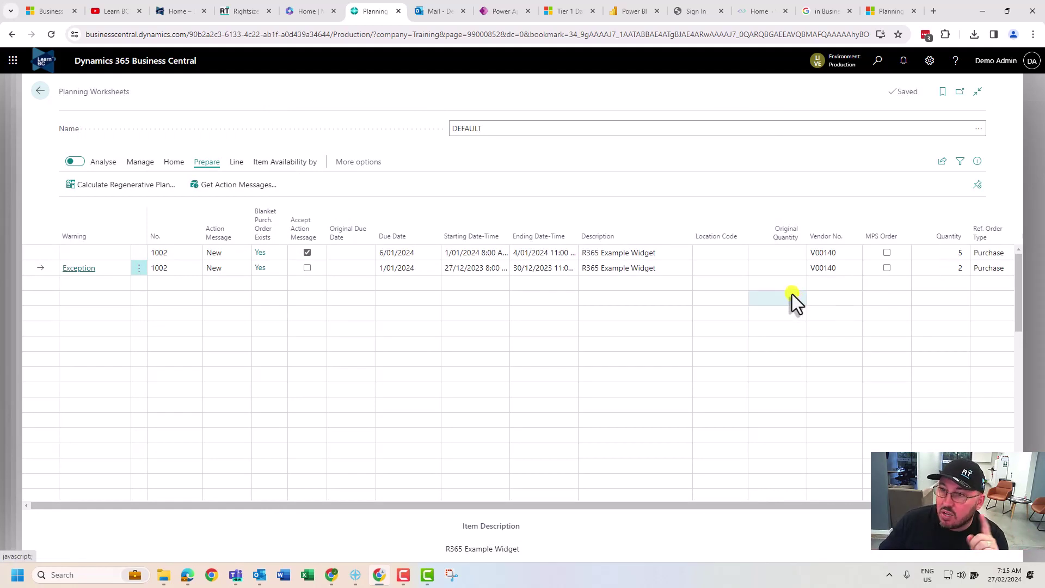
pyautogui.click(262, 253)
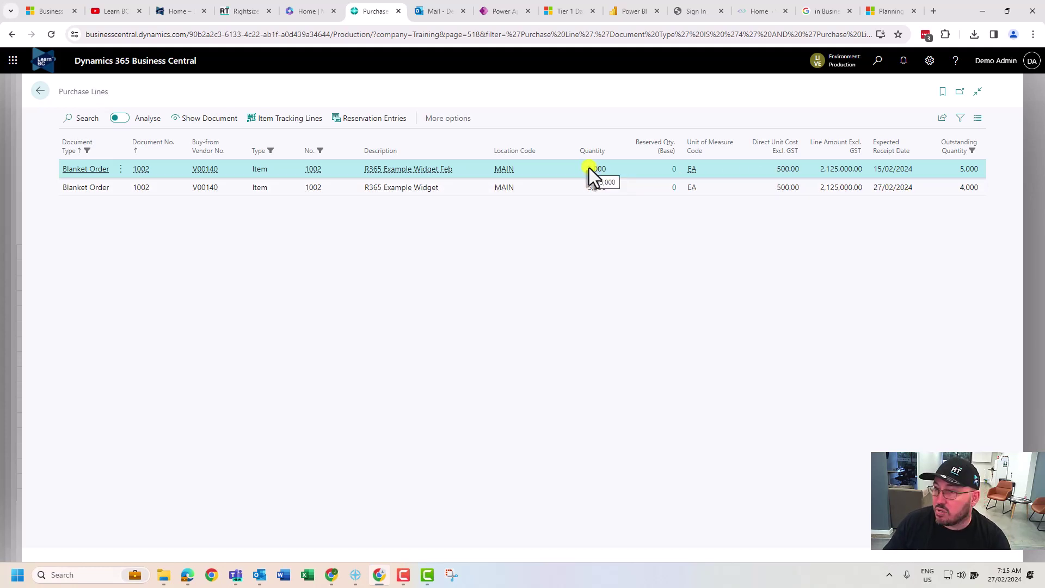
# Step: Change the first item 1002 planning line's quantity to 5,000
pyautogui.press('Escape')
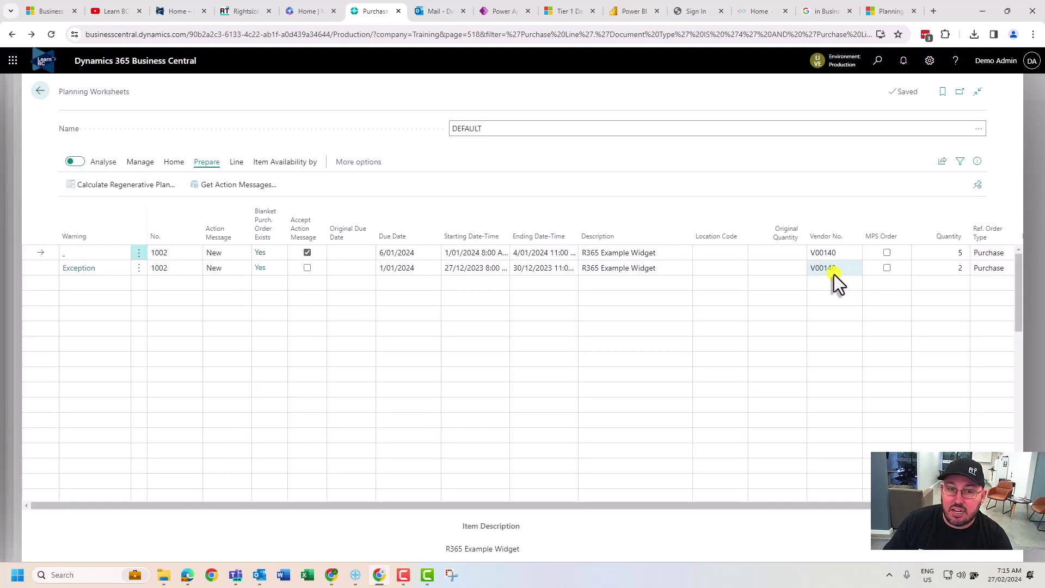
pyautogui.click(943, 257)
pyautogui.write('5000')
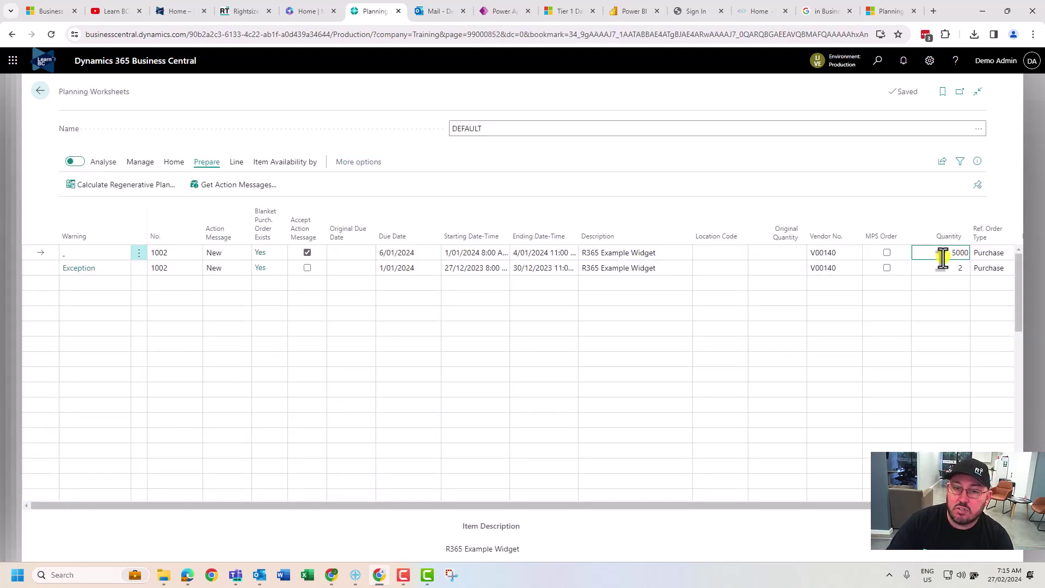
pyautogui.press('Return')
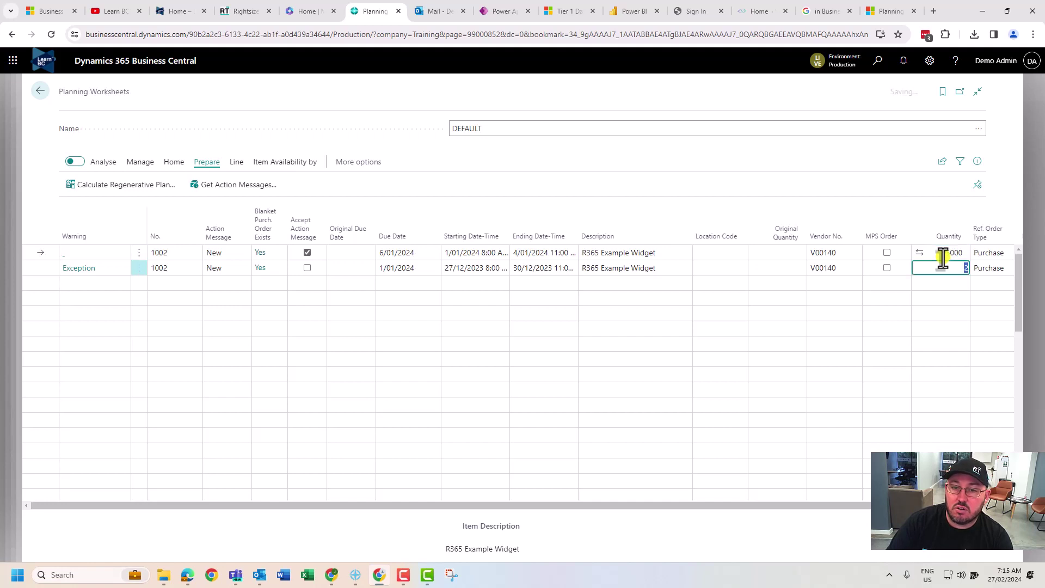
pyautogui.press('Up')
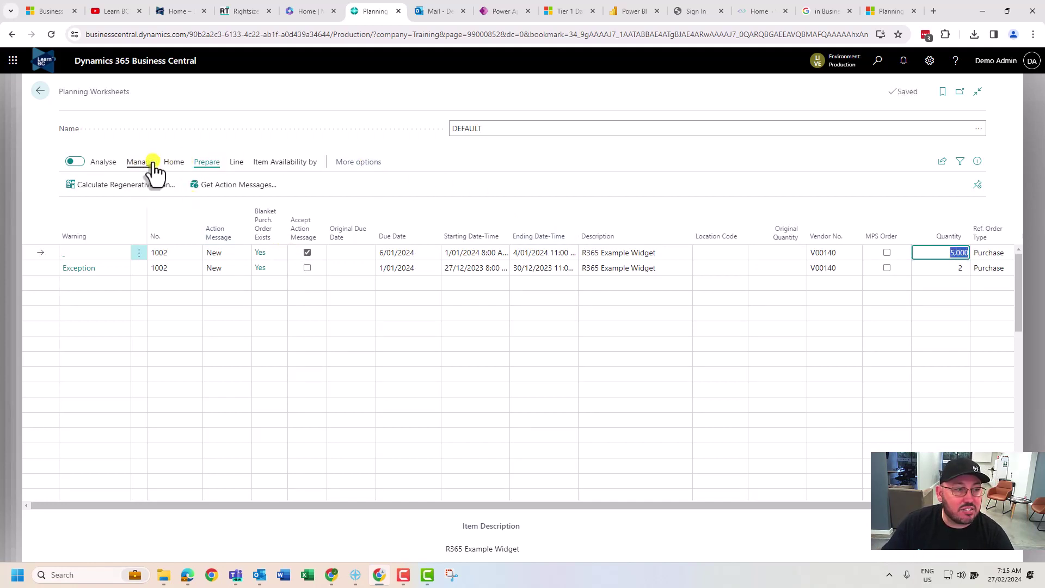
# Step: Choose Make Purch. Orders in Carry Out Action Message, cancel, then select all planning lines
pyautogui.click(169, 162)
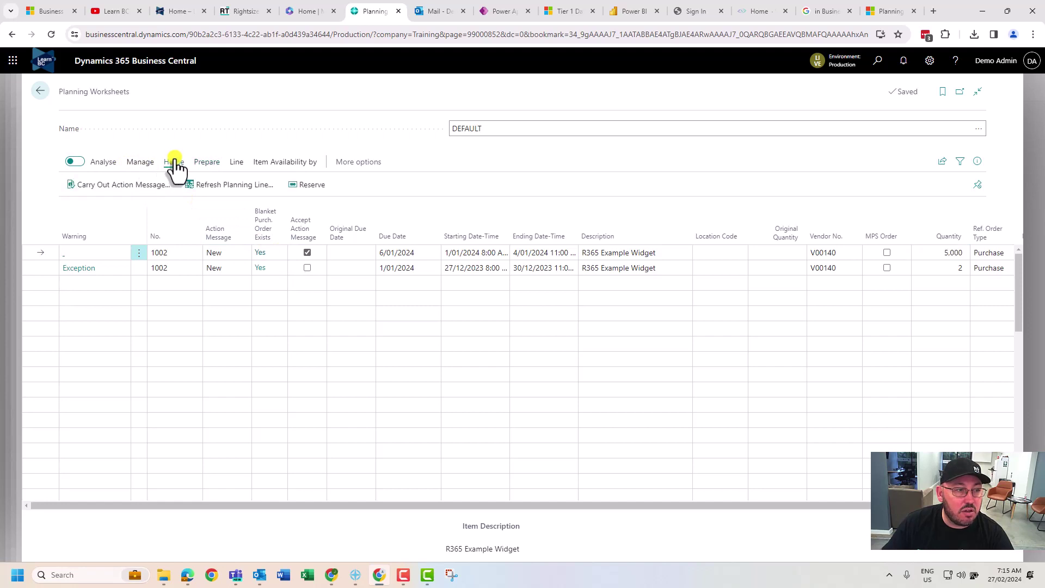
pyautogui.click(149, 186)
pyautogui.click(550, 255)
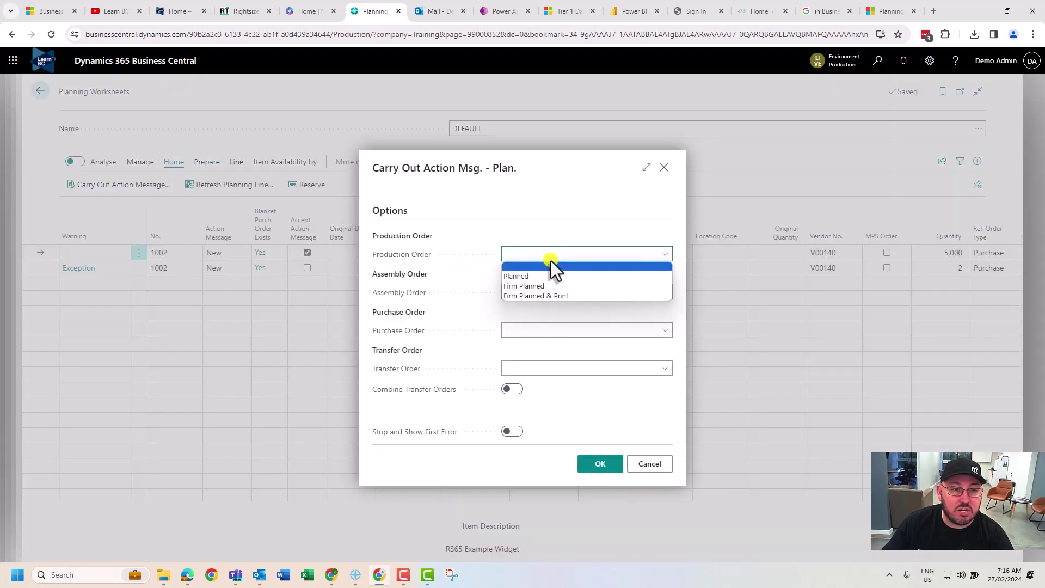
pyautogui.click(545, 275)
pyautogui.click(549, 254)
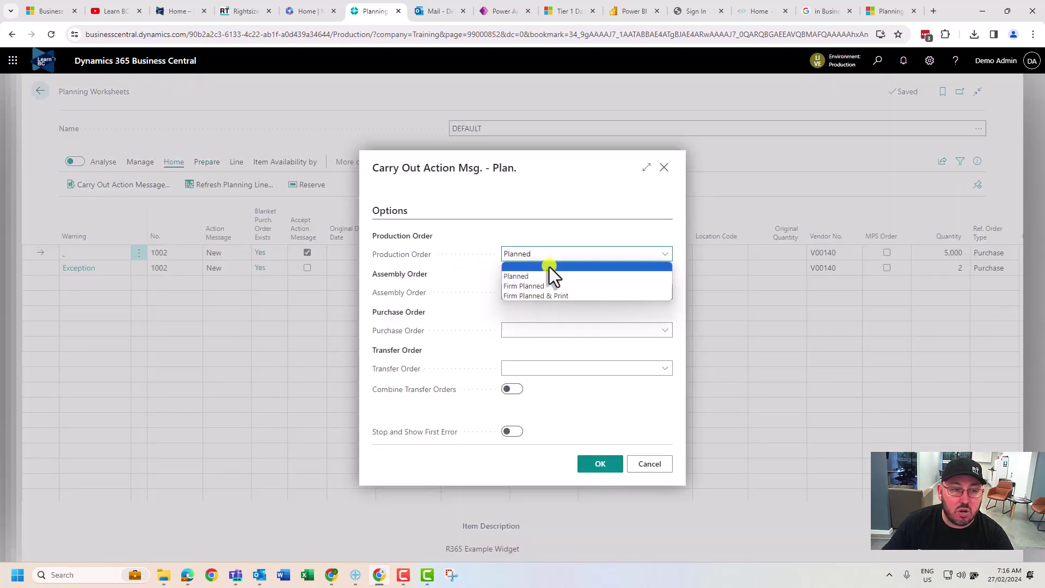
pyautogui.click(550, 267)
pyautogui.click(548, 331)
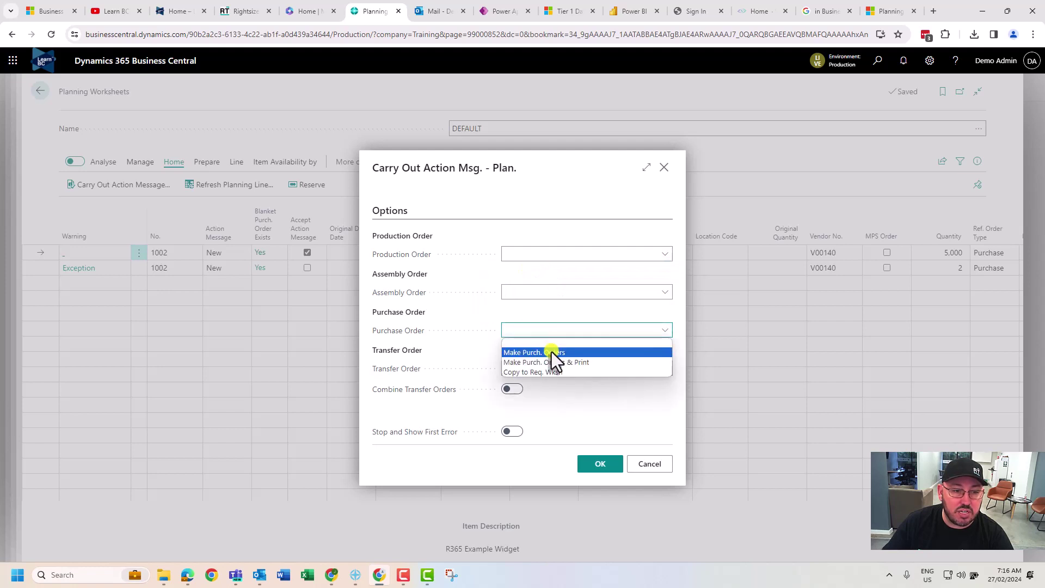
pyautogui.click(551, 352)
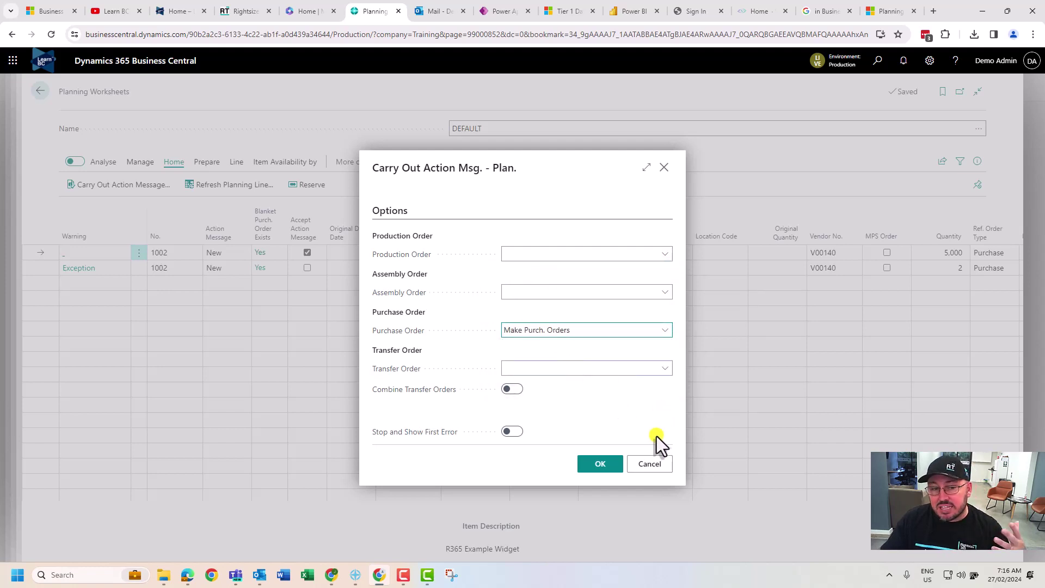
pyautogui.click(653, 468)
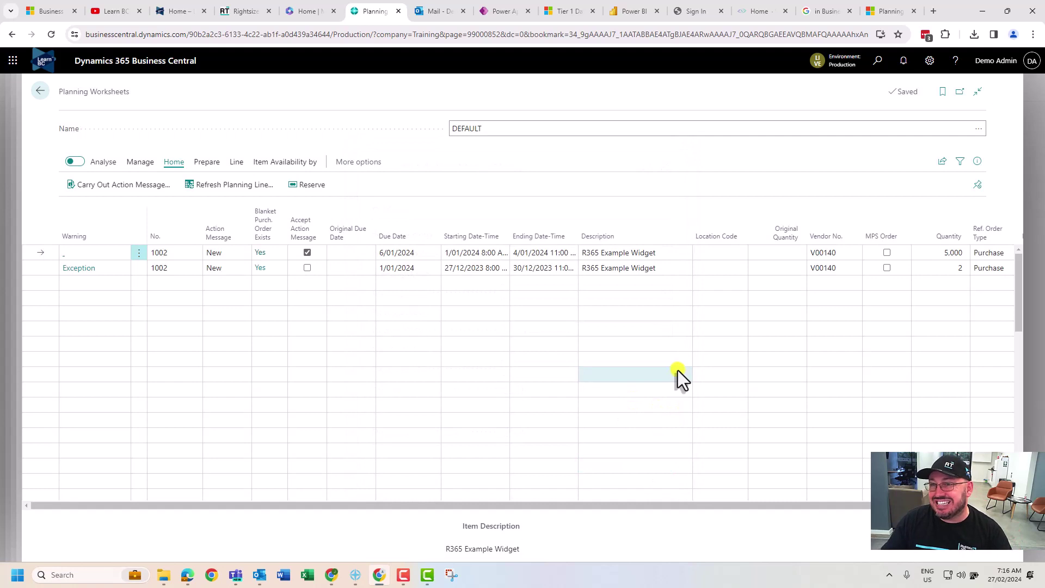
pyautogui.keyDown('shift'); pyautogui.click(347, 269); pyautogui.keyUp('shift')
# Step: Delete both item 1002 planning lines and go back to blanket purchase order 1002
pyautogui.click(136, 162)
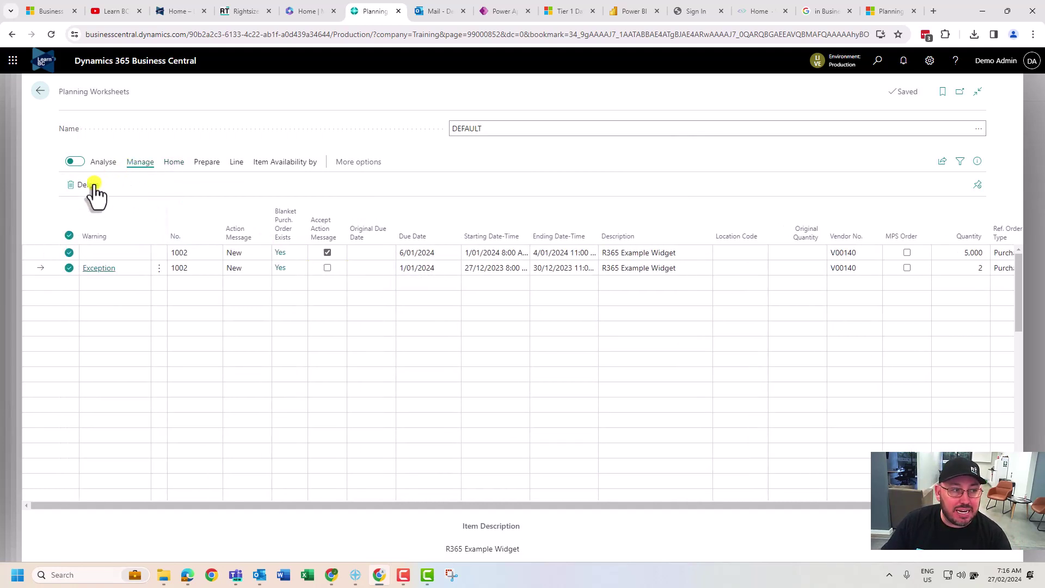
pyautogui.click(98, 185)
pyautogui.click(573, 344)
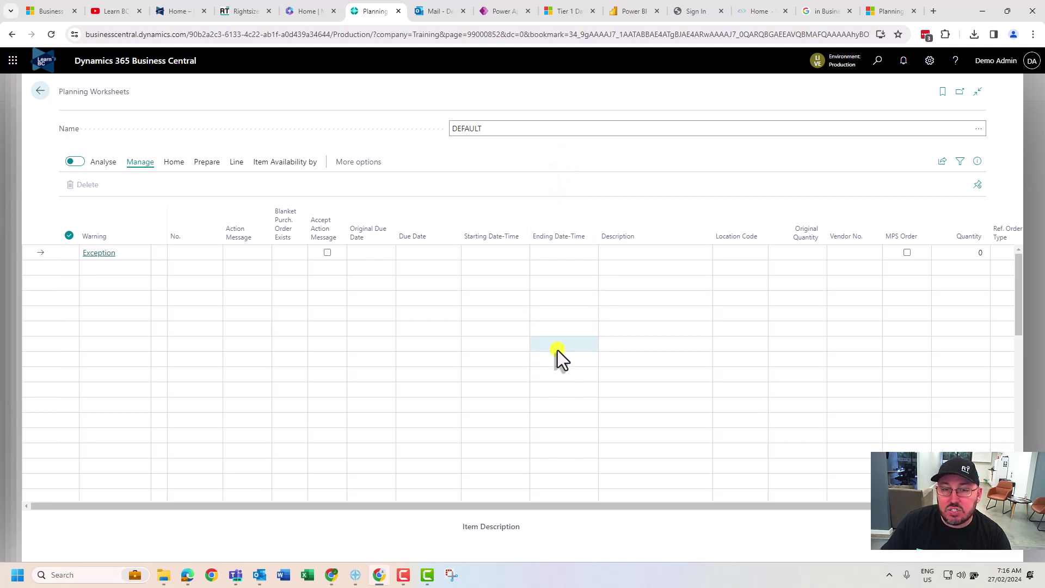
pyautogui.press('Escape')
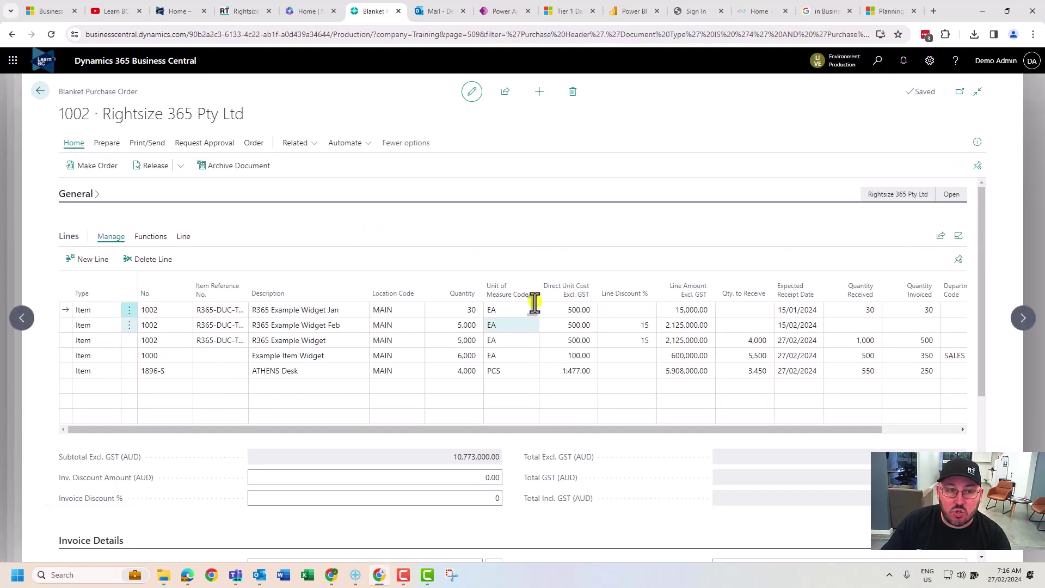